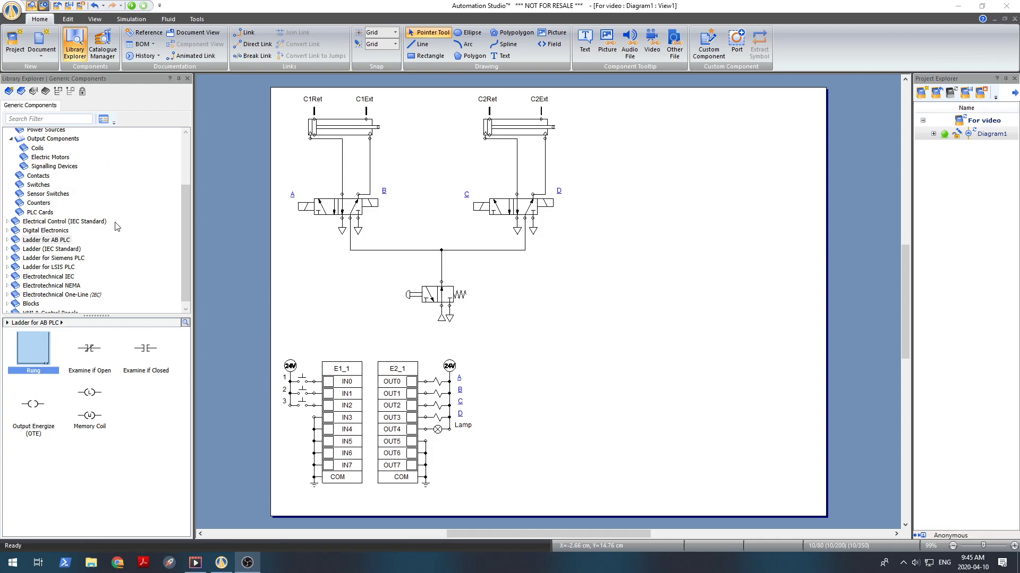
Step: Add a Rung from the Ladder for AB PLC library to the empty area right of the pneumatic circuit
{"action": "scroll", "coordinate": [117, 227], "scroll_direction": "up", "scroll_amount": 2}
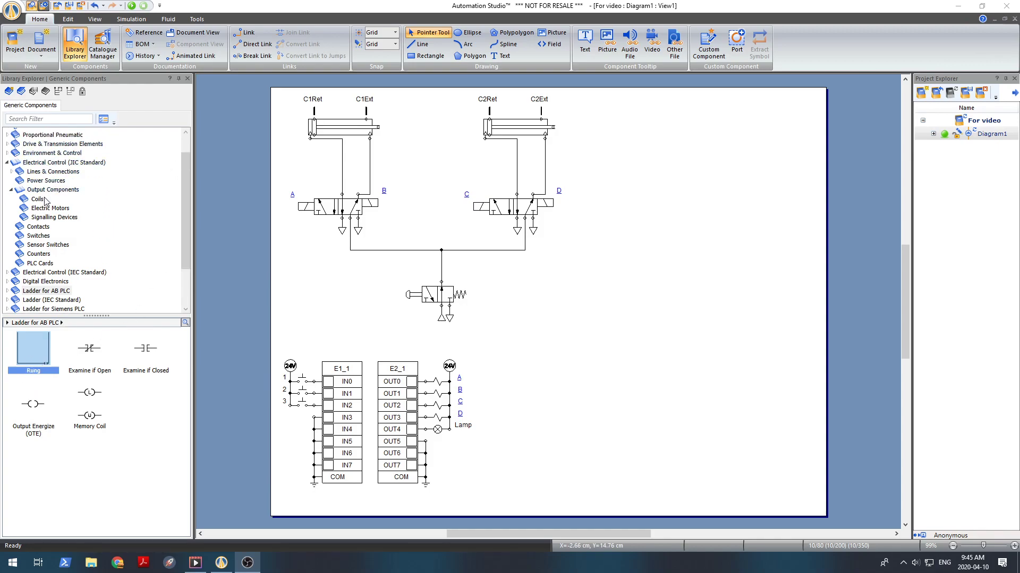
{"action": "left_click", "coordinate": [49, 293]}
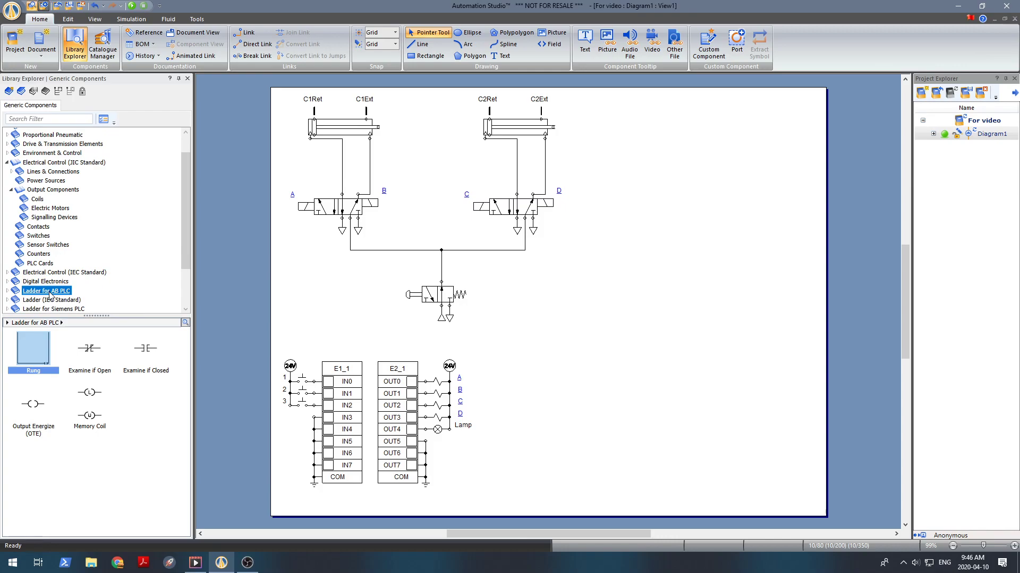
{"action": "mouse_move", "coordinate": [21, 359]}
{"action": "left_mouse_down"}
{"action": "mouse_move", "coordinate": [406, 269]}
{"action": "mouse_move", "coordinate": [668, 145]}
{"action": "mouse_move", "coordinate": [697, 102]}
{"action": "left_mouse_up"}
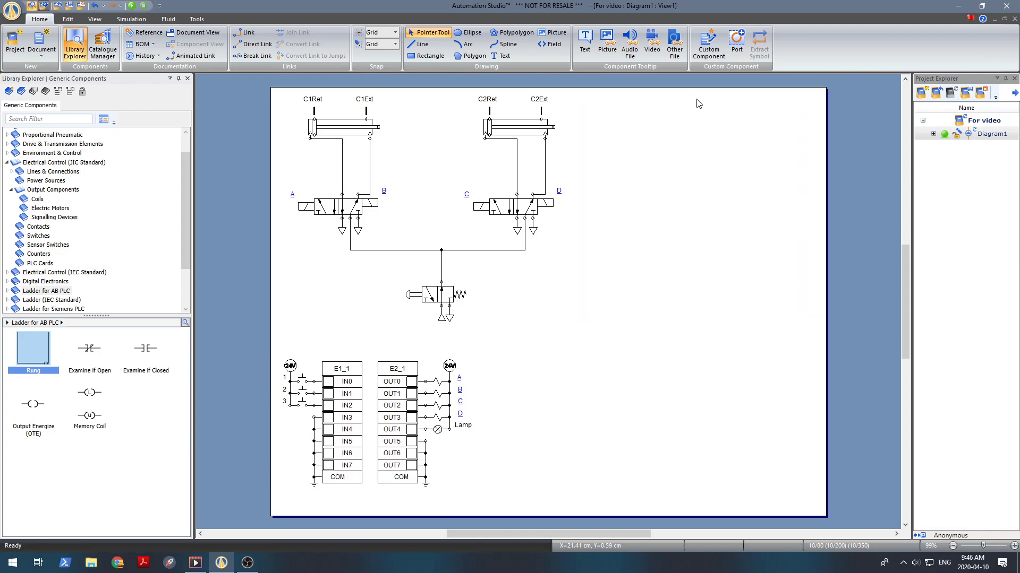
{"action": "left_click", "coordinate": [688, 359]}
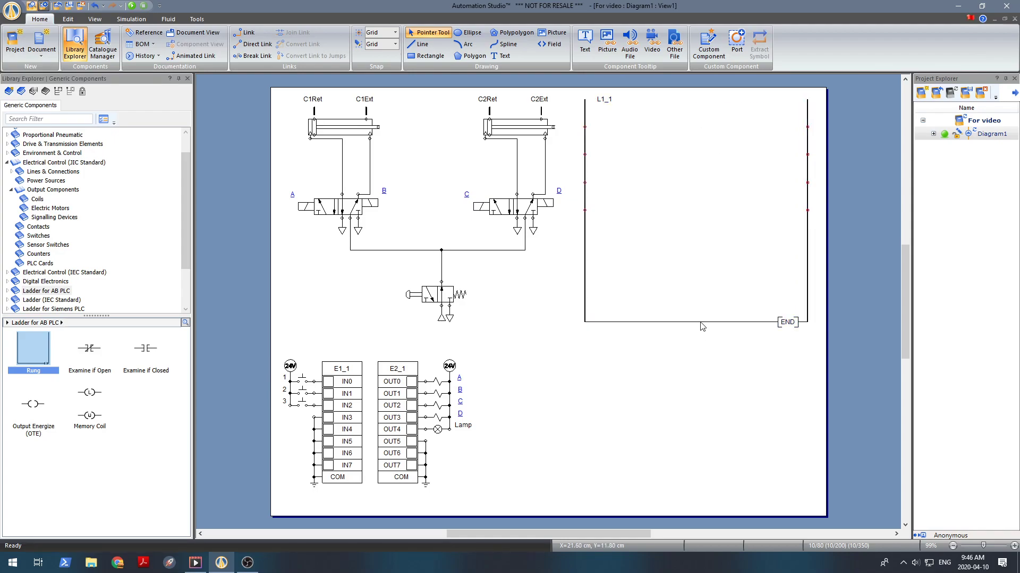
Step: Stretch the rung downward so it extends nearly to the bottom of the page
{"action": "left_click", "coordinate": [701, 321]}
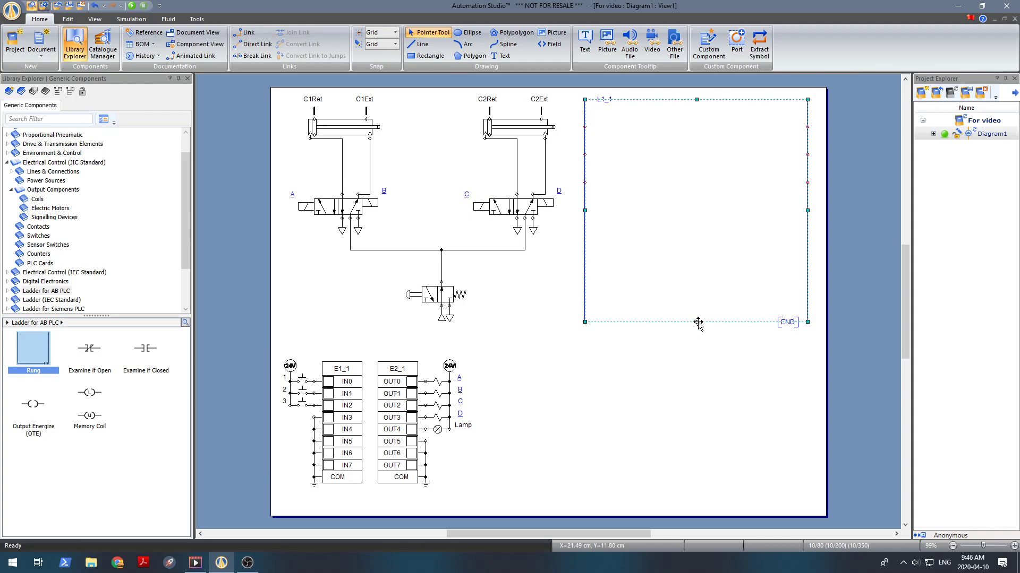
{"action": "left_click_drag", "start_coordinate": [696, 322], "coordinate": [700, 509]}
{"action": "left_click", "coordinate": [528, 392]}
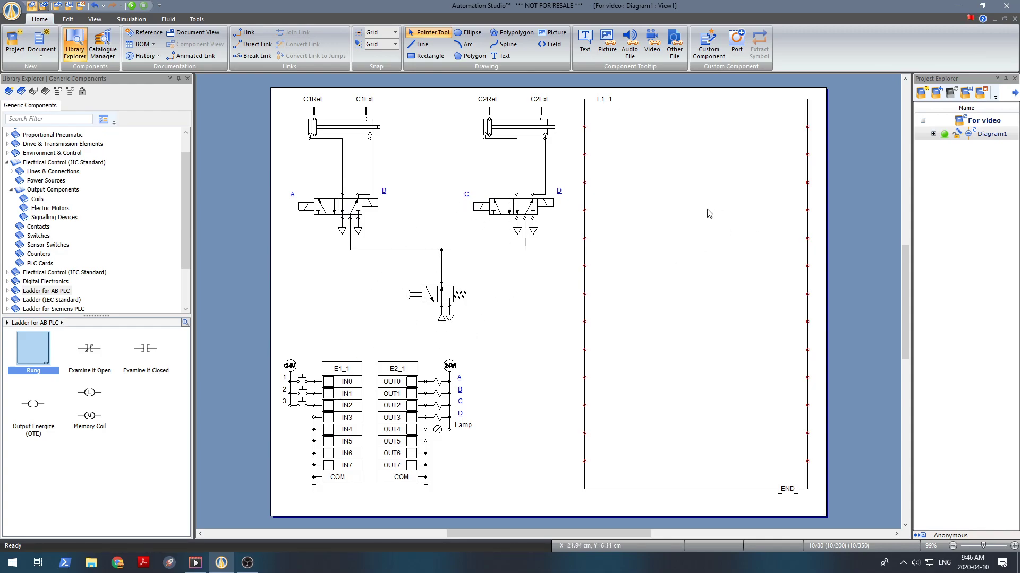
Step: Place an Examine if Closed contact at the left end of the rung's first line
{"action": "left_click", "coordinate": [144, 355]}
{"action": "left_click_drag", "start_coordinate": [143, 353], "coordinate": [601, 126]}
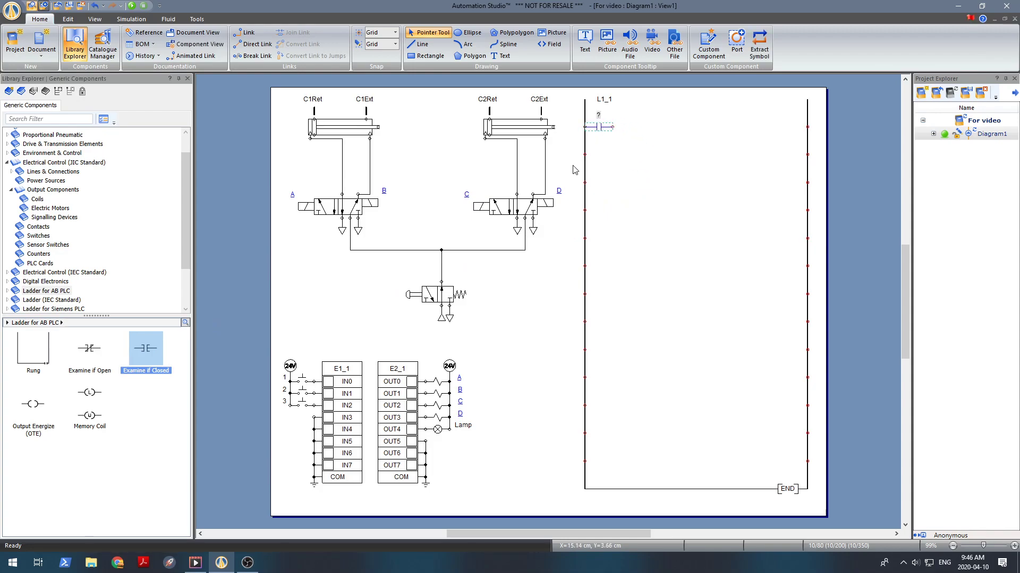
{"action": "left_click", "coordinate": [637, 146]}
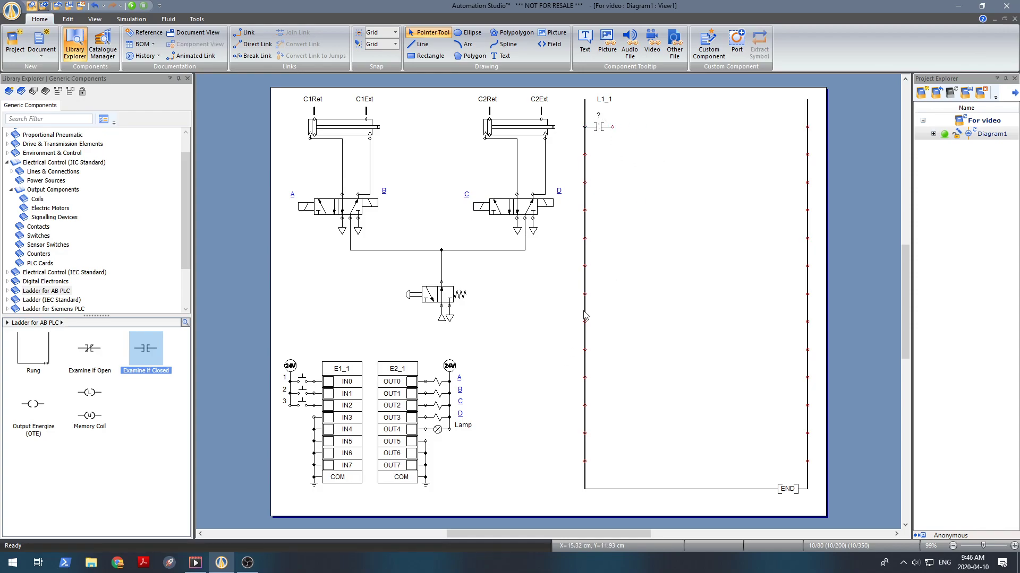
Step: Assign the contact to the compatible simulation variable IN0 of E1_1, searching for "in"
{"action": "double_click", "coordinate": [601, 129]}
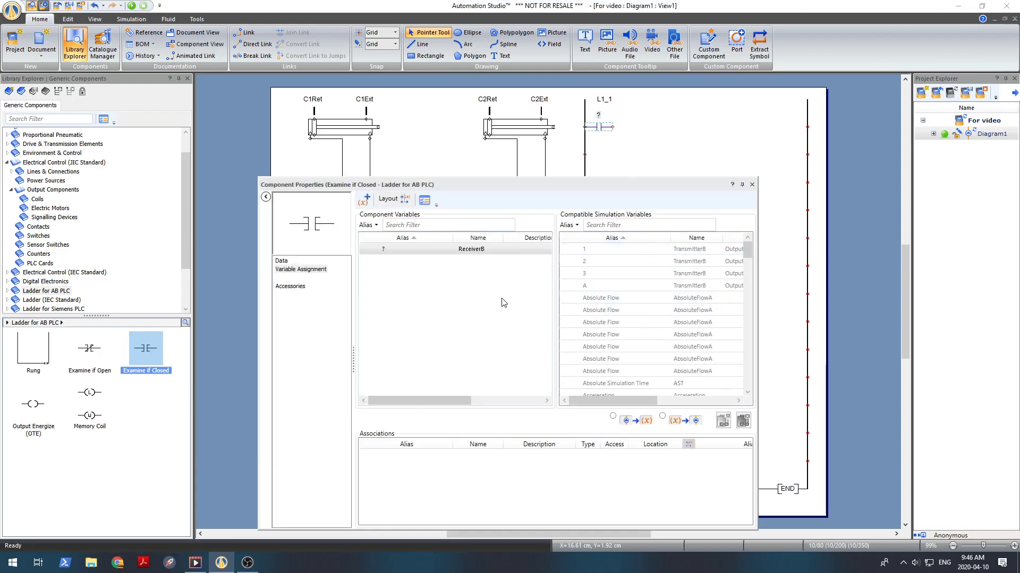
{"action": "left_click_drag", "start_coordinate": [509, 185], "coordinate": [661, 129]}
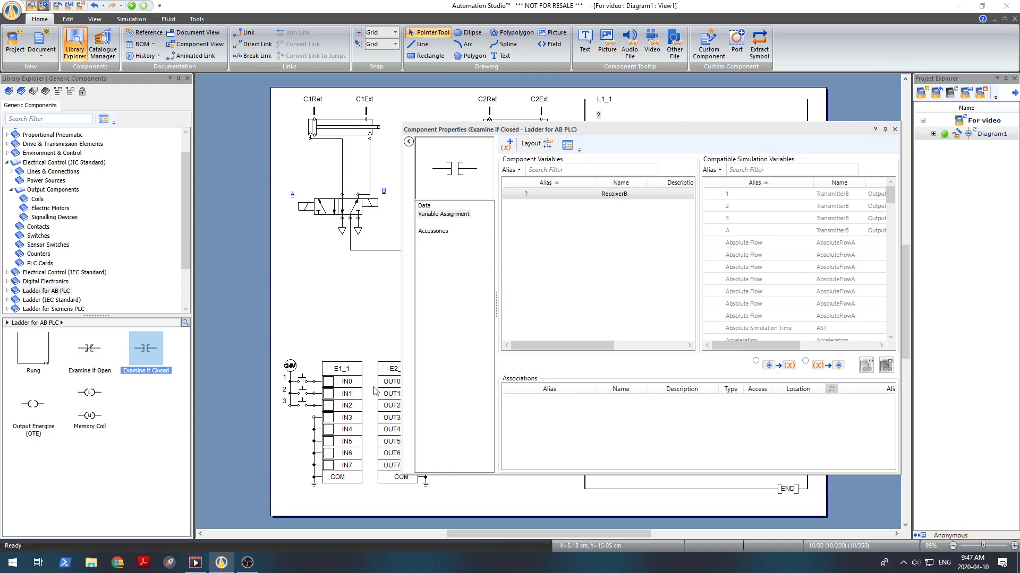
{"action": "left_click", "coordinate": [778, 169]}
{"action": "type", "text": "in"}
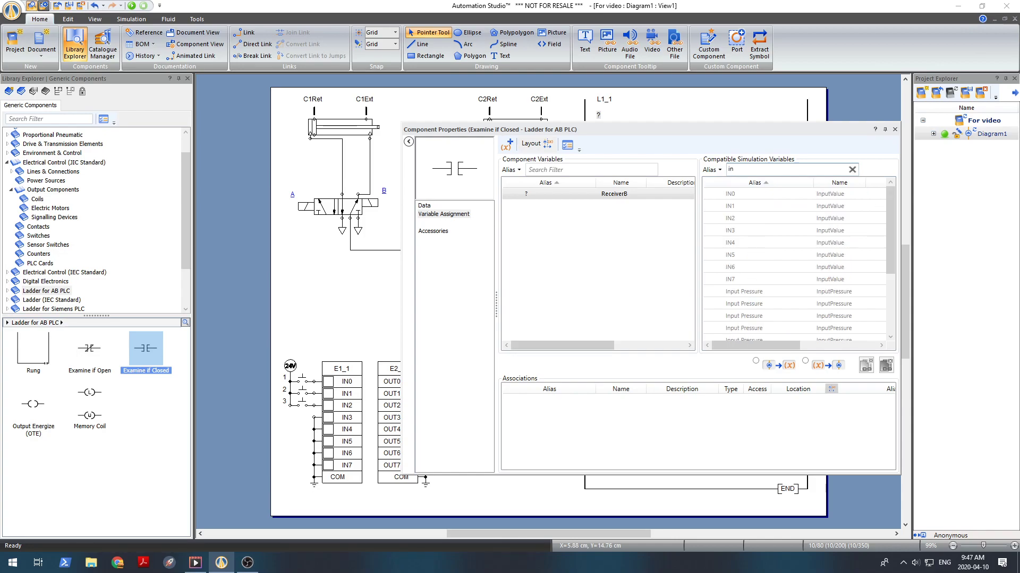
{"action": "double_click", "coordinate": [749, 195]}
{"action": "left_click_drag", "start_coordinate": [716, 139], "coordinate": [672, 173]}
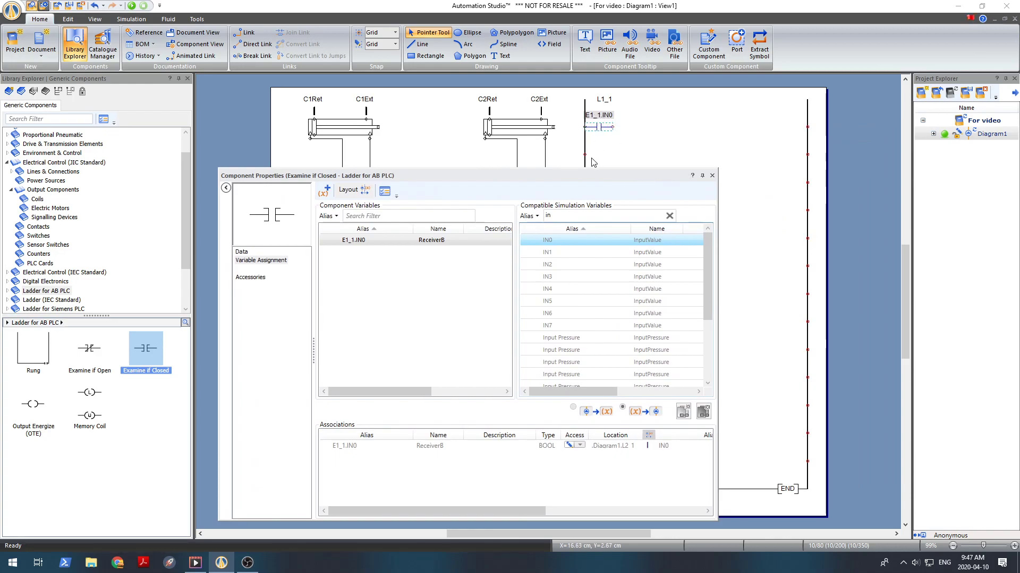
{"action": "left_click_drag", "start_coordinate": [541, 183], "coordinate": [785, 182]}
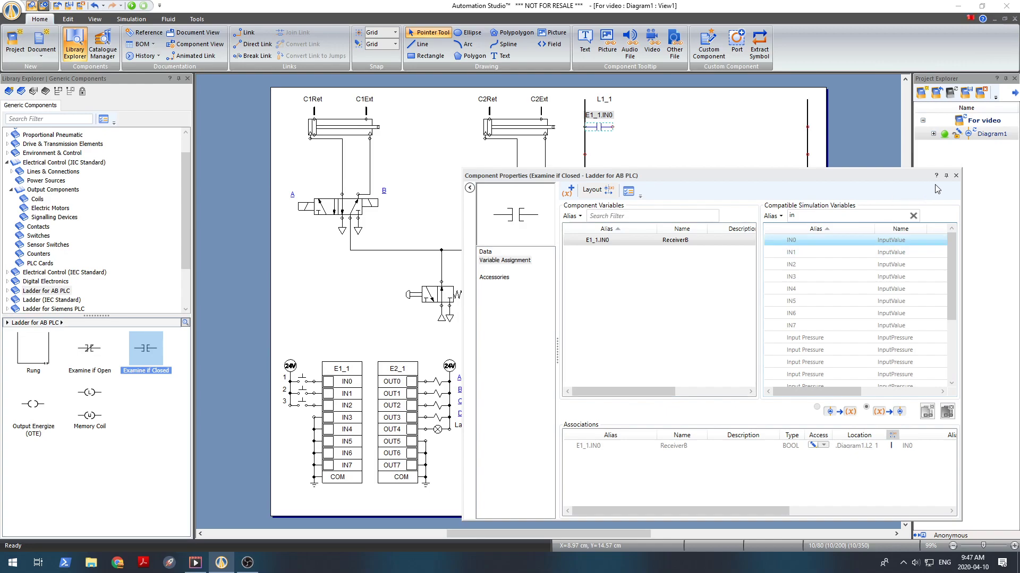
{"action": "left_click", "coordinate": [956, 176]}
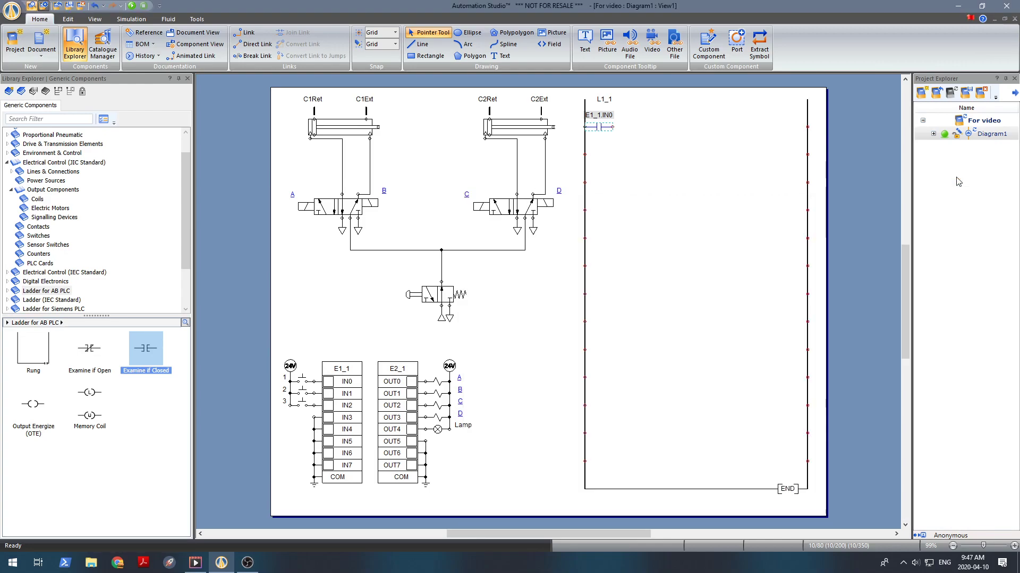
Step: Place an Output Energize (OTE) coil at the right end of the first rung line with alias 123
{"action": "left_click", "coordinate": [655, 164]}
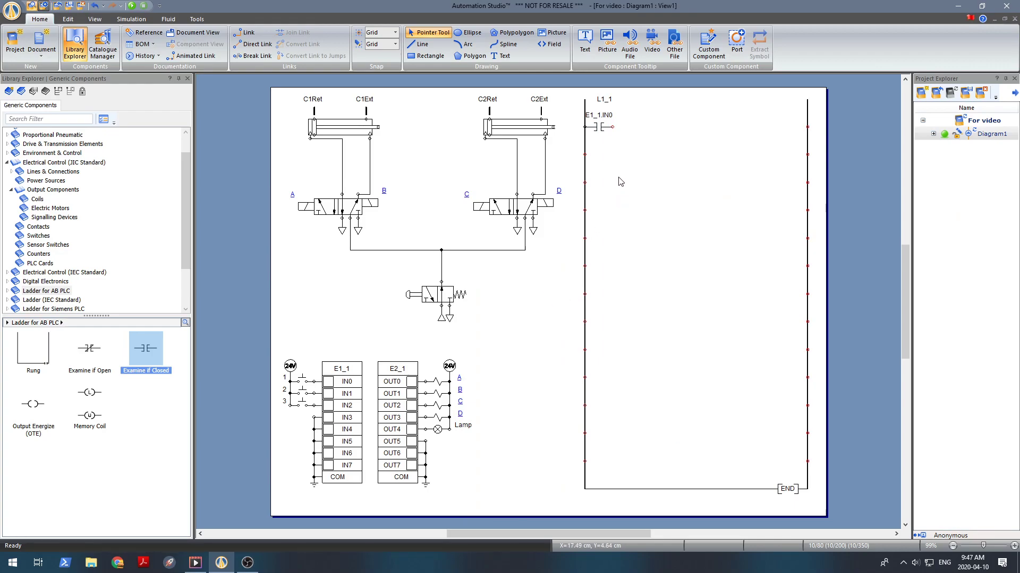
{"action": "left_click", "coordinate": [50, 413]}
{"action": "left_click_drag", "start_coordinate": [34, 414], "coordinate": [793, 127]}
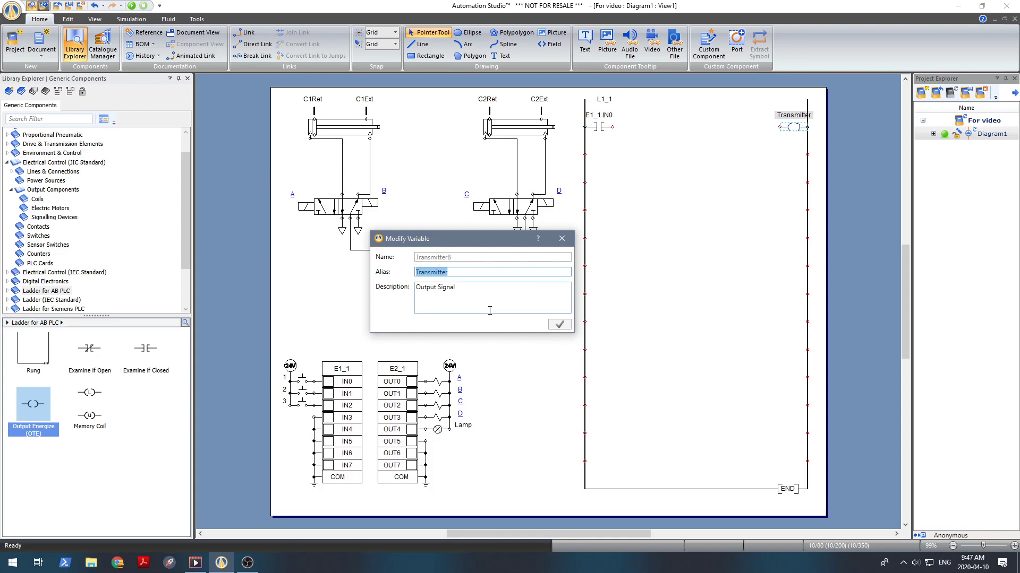
{"action": "type", "text": "123"}
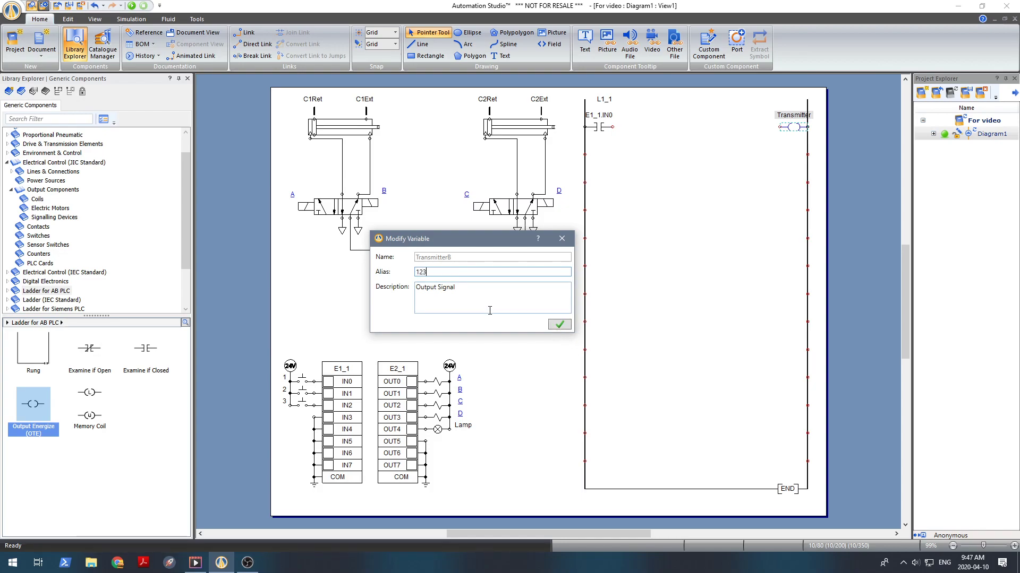
{"action": "key", "text": "Return"}
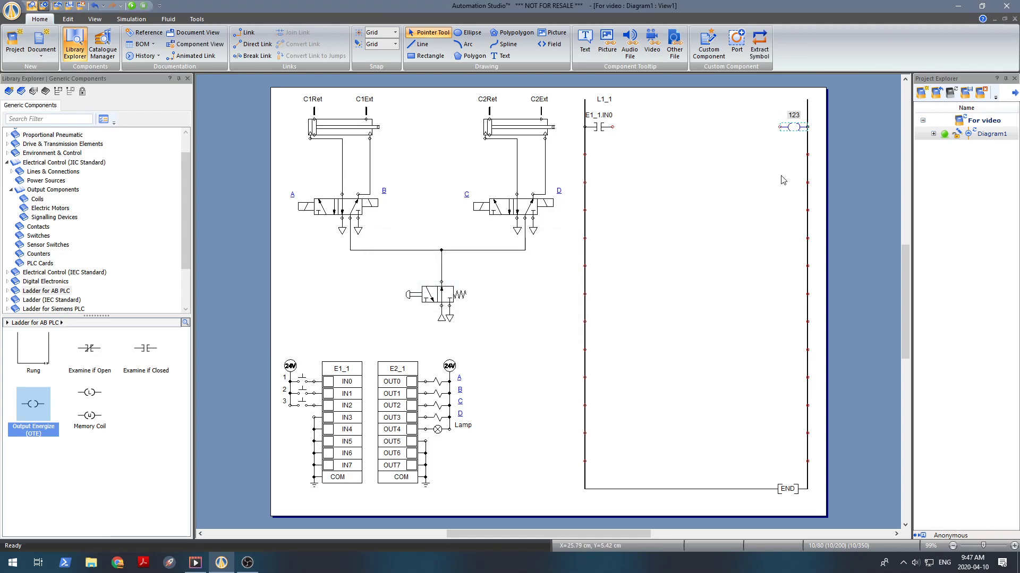
Step: Assign the coil to variable OUT4, searching for "out", and wire the IN0 contact to the coil
{"action": "double_click", "coordinate": [790, 127]}
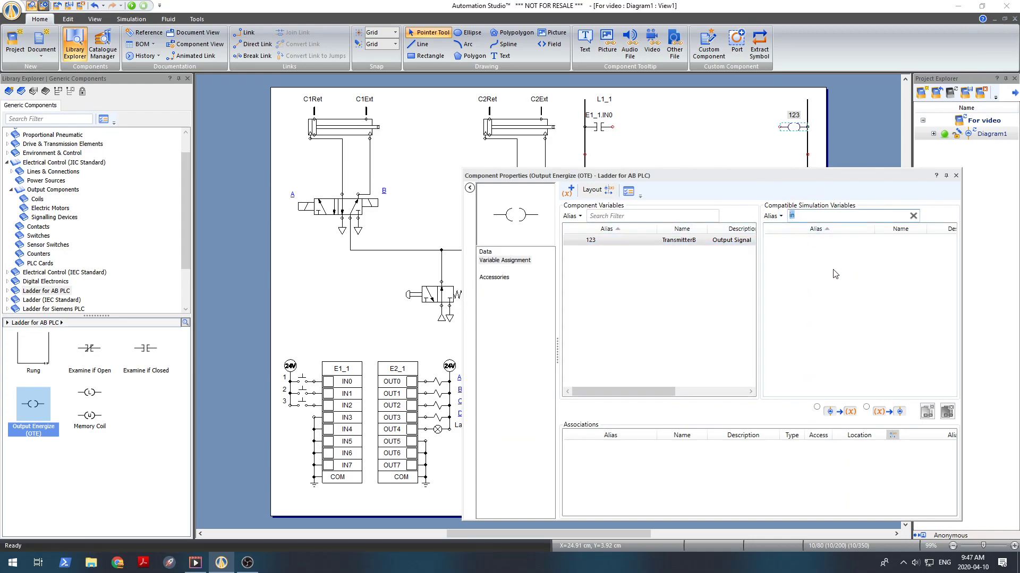
{"action": "type", "text": "out"}
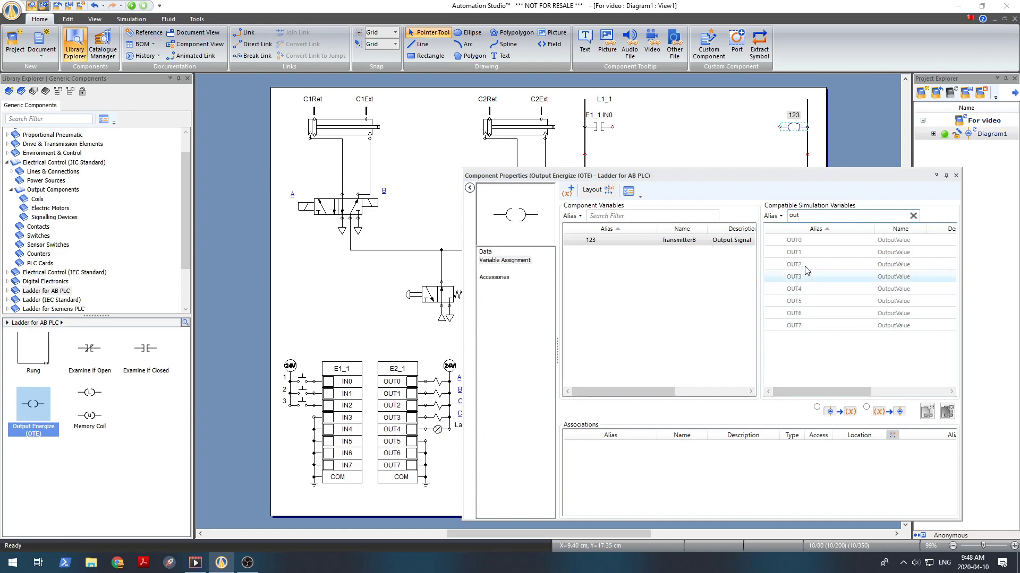
{"action": "double_click", "coordinate": [817, 290]}
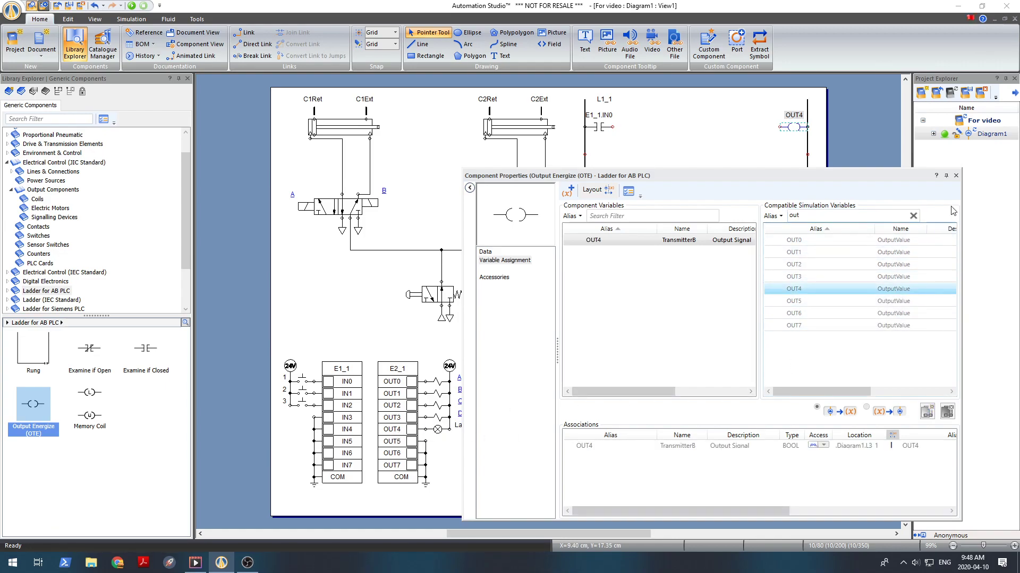
{"action": "left_click", "coordinate": [955, 175]}
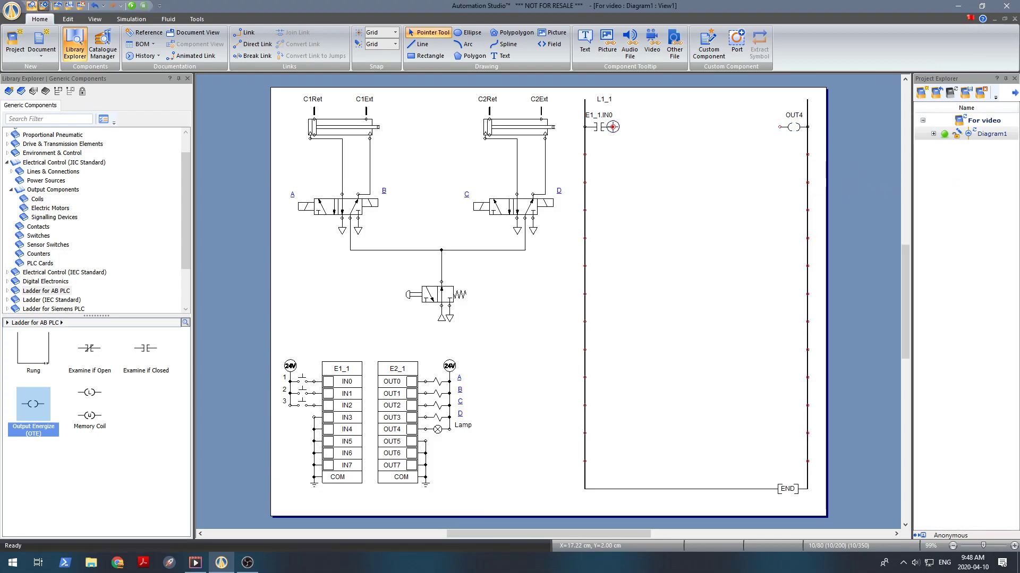
{"action": "left_click_drag", "start_coordinate": [612, 127], "coordinate": [779, 126]}
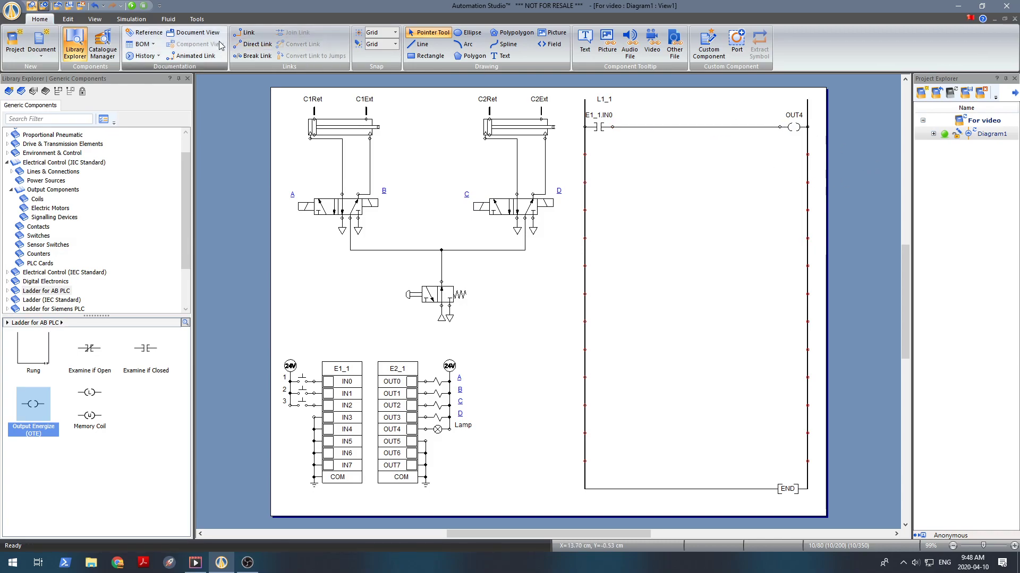
Step: Run the simulation, operate pushbutton 1 a few times to test the lamp, and stop the simulation
{"action": "left_click", "coordinate": [134, 6]}
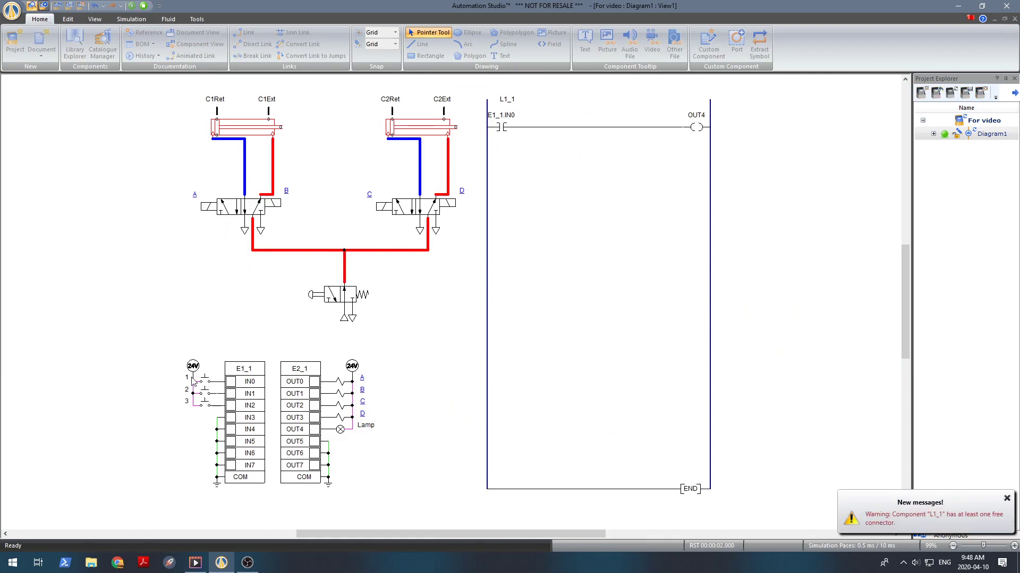
{"action": "left_click", "coordinate": [205, 382]}
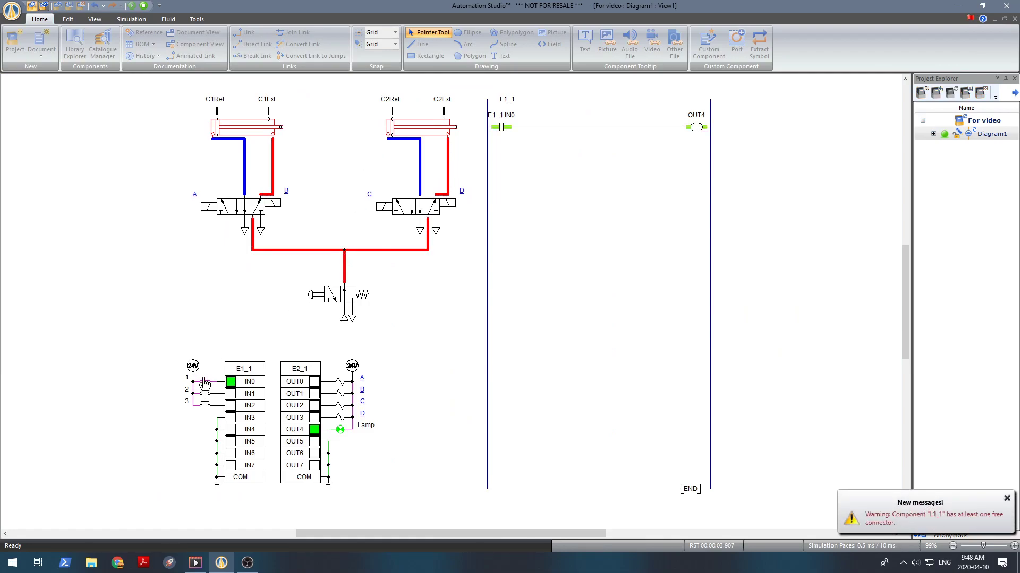
{"action": "left_click", "coordinate": [205, 382]}
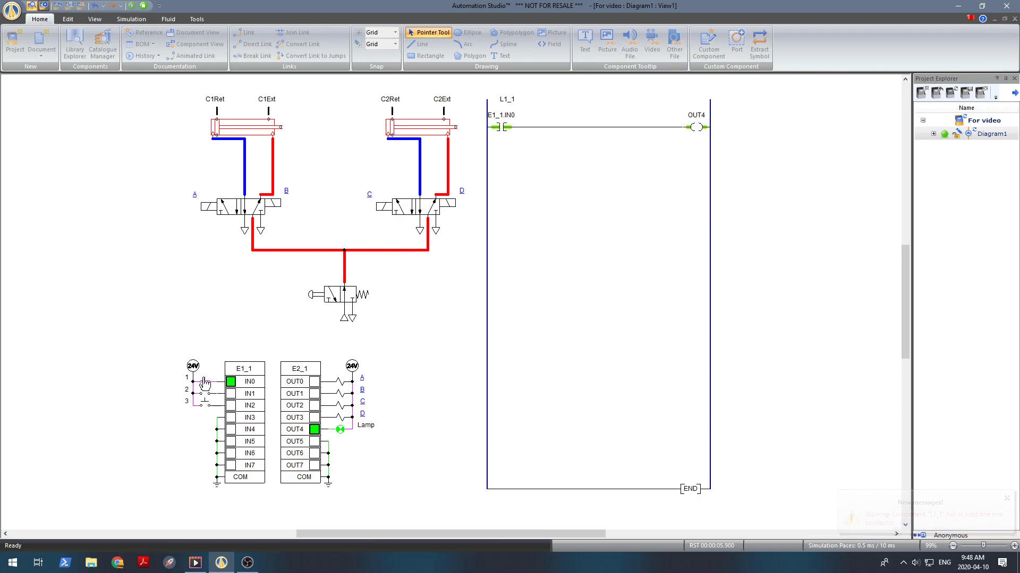
{"action": "left_click", "coordinate": [205, 383]}
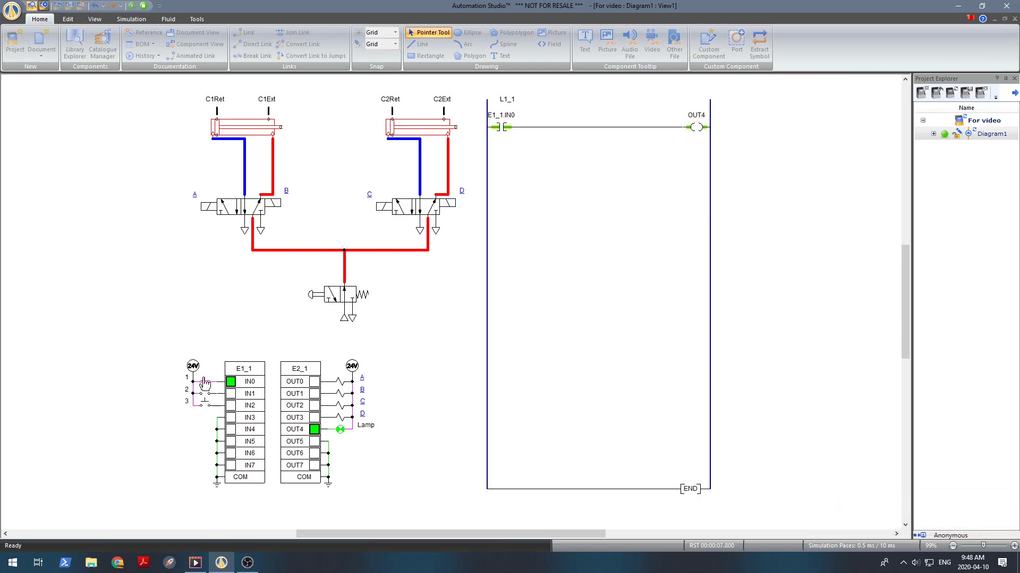
{"action": "left_click", "coordinate": [205, 383]}
{"action": "left_click", "coordinate": [144, 6]}
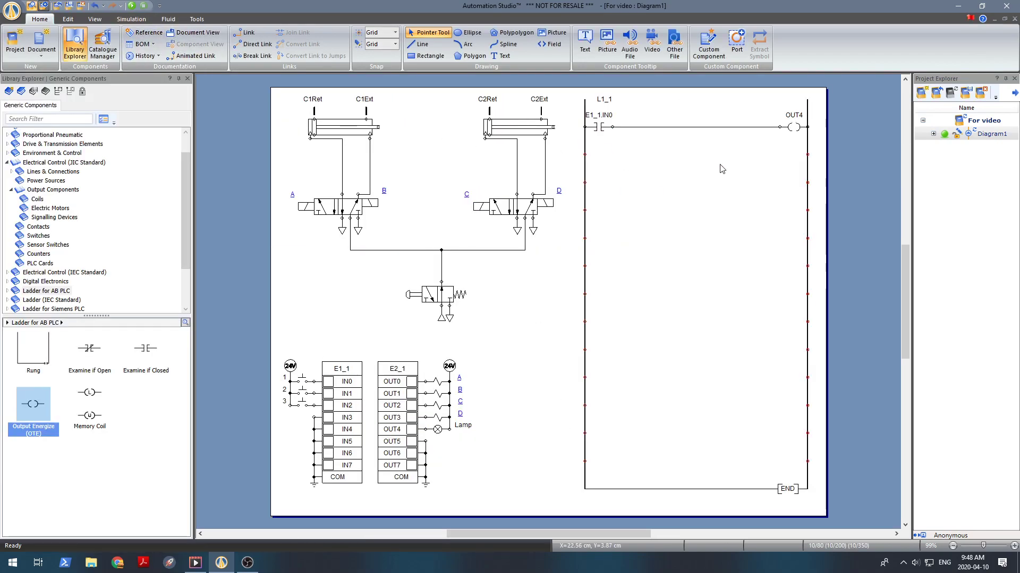
Step: Delete the wire between the IN0 contact and the OUT4 coil
{"action": "left_click", "coordinate": [691, 127]}
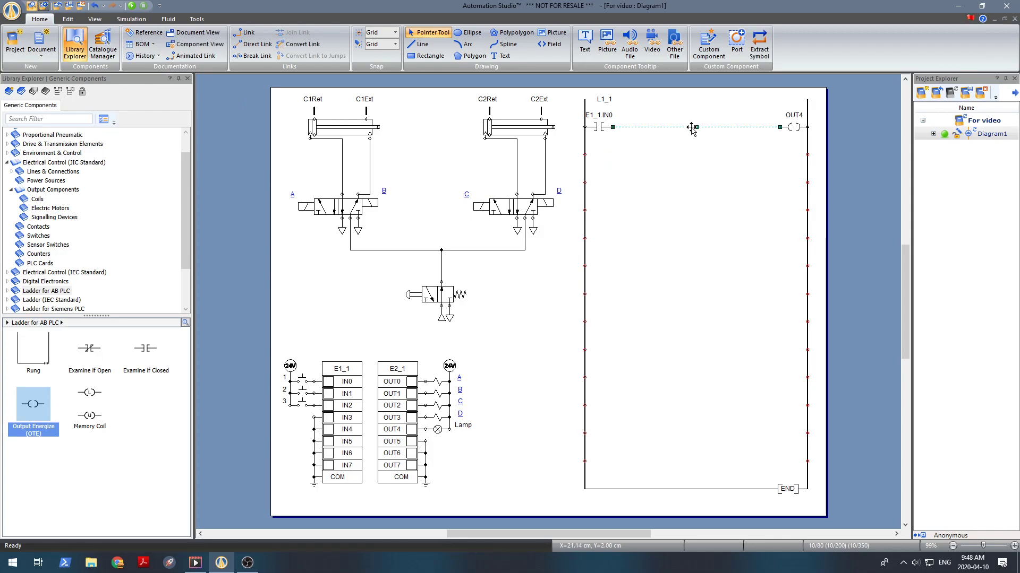
{"action": "key", "text": "Delete"}
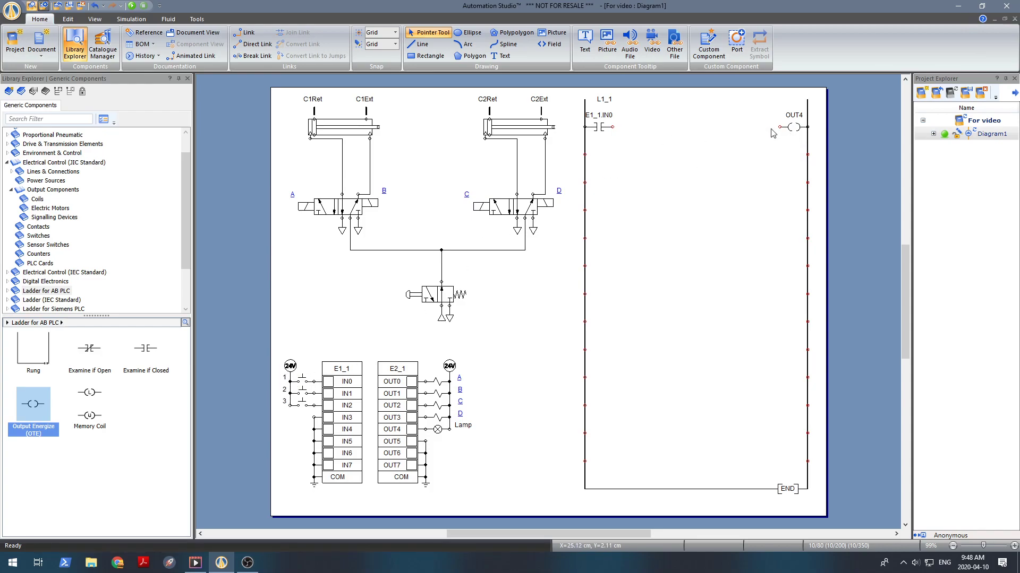
Step: Place an Examine if Closed (XIC) contact on the first rung between the IN0 contact and the OUT4 coil
{"action": "left_click", "coordinate": [146, 350]}
{"action": "left_click_drag", "start_coordinate": [147, 352], "coordinate": [651, 126]}
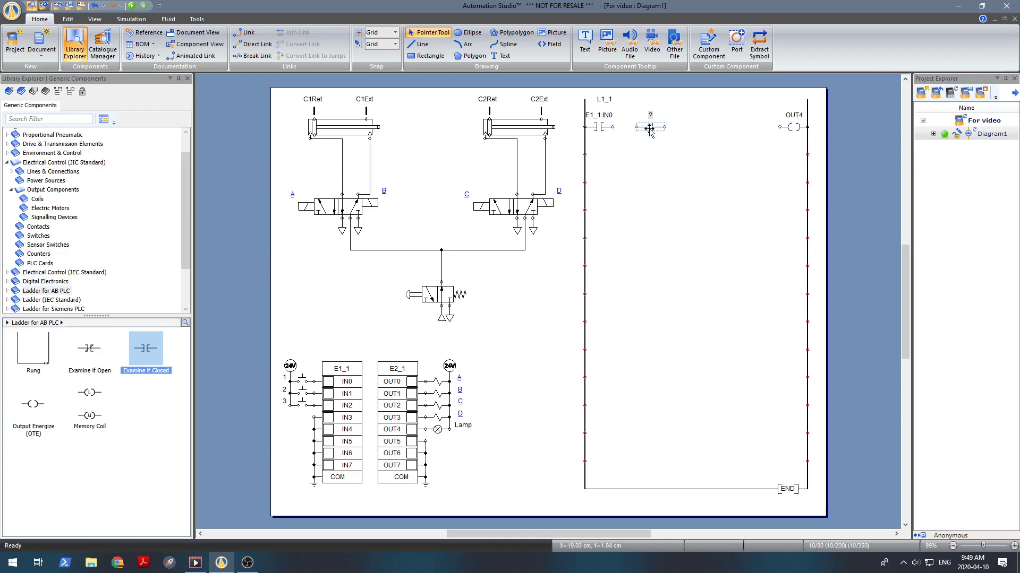
Step: Assign the new contact to variable IN1, filtering for "in", and wire IN0, IN1 and OUT4 in series
{"action": "double_click", "coordinate": [649, 128]}
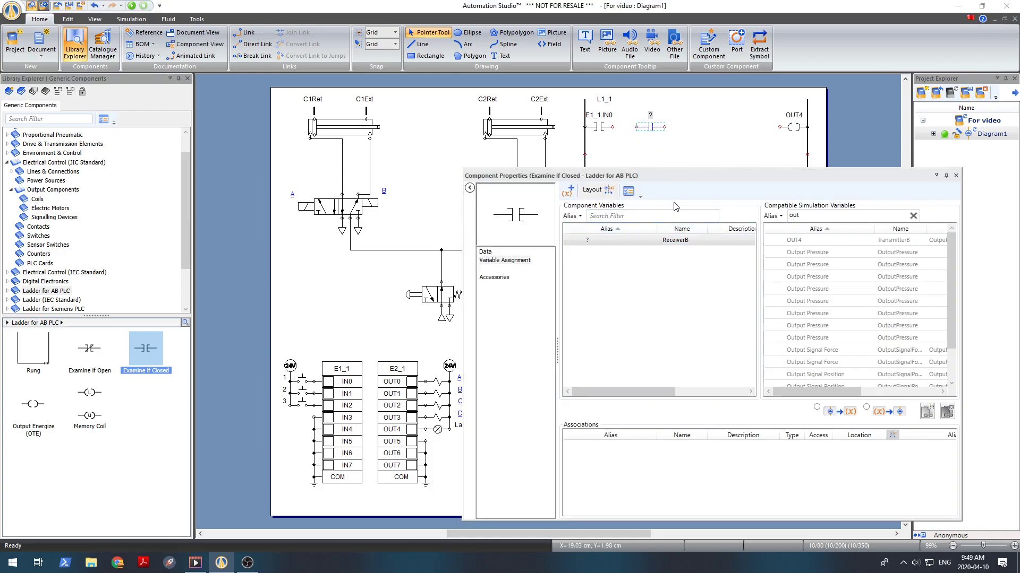
{"action": "left_click", "coordinate": [788, 216]}
{"action": "type", "text": "in"}
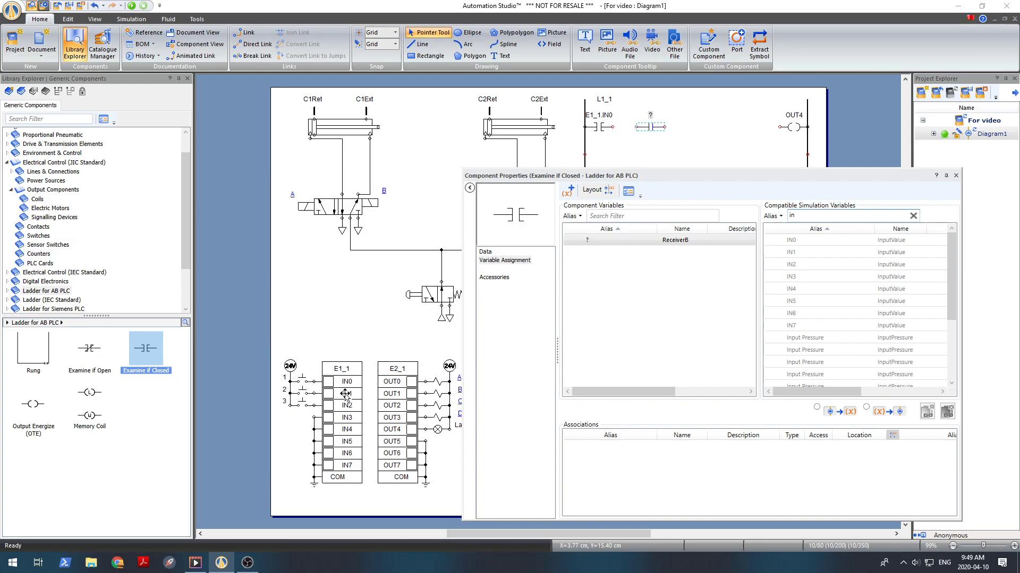
{"action": "double_click", "coordinate": [832, 253]}
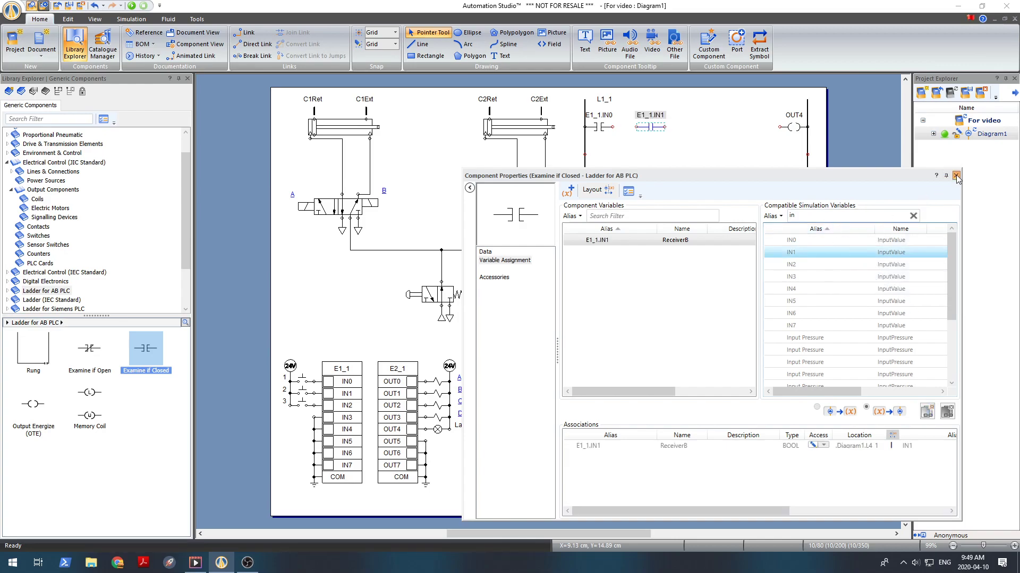
{"action": "left_click", "coordinate": [956, 175]}
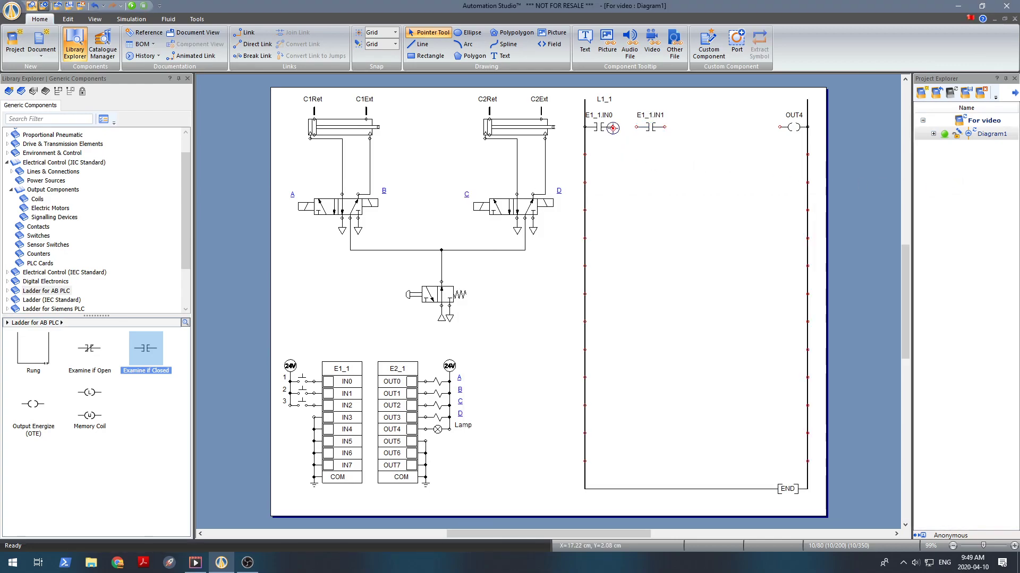
{"action": "left_click_drag", "start_coordinate": [612, 128], "coordinate": [777, 129]}
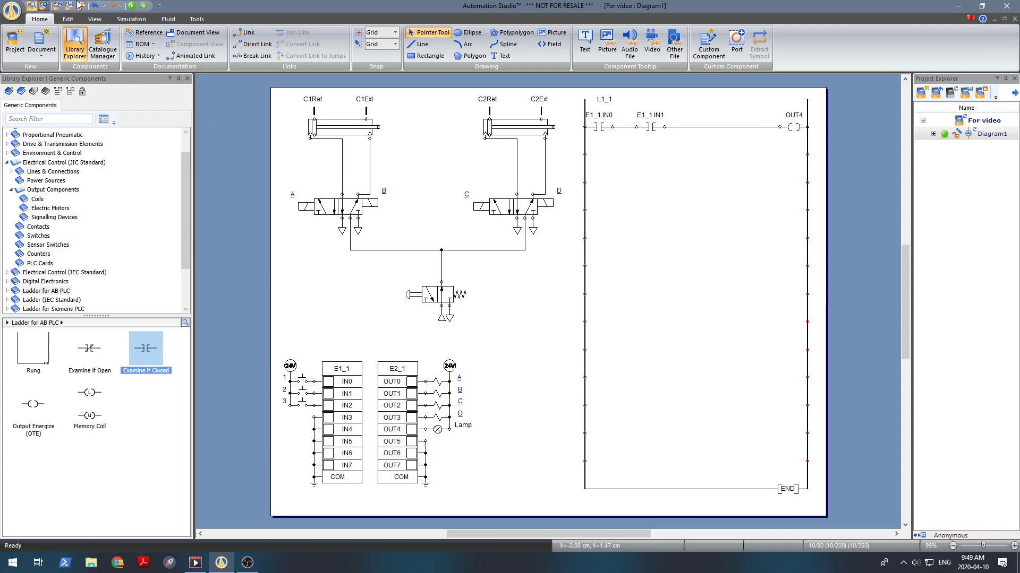
Step: Run the simulation, operate pushbuttons 1 and 2 to test the series contacts, and stop the simulation
{"action": "left_click", "coordinate": [131, 6]}
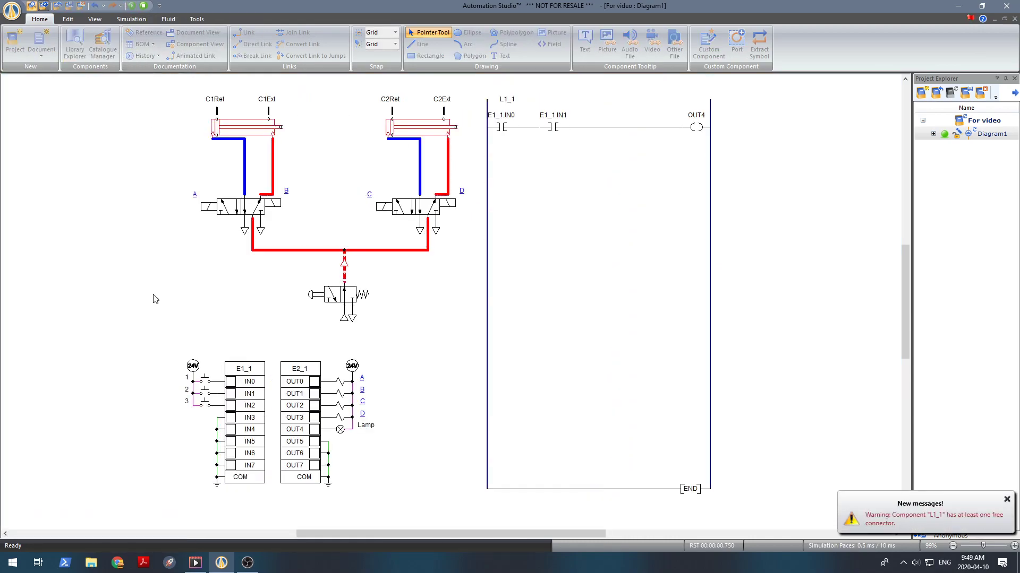
{"action": "left_click", "coordinate": [205, 381]}
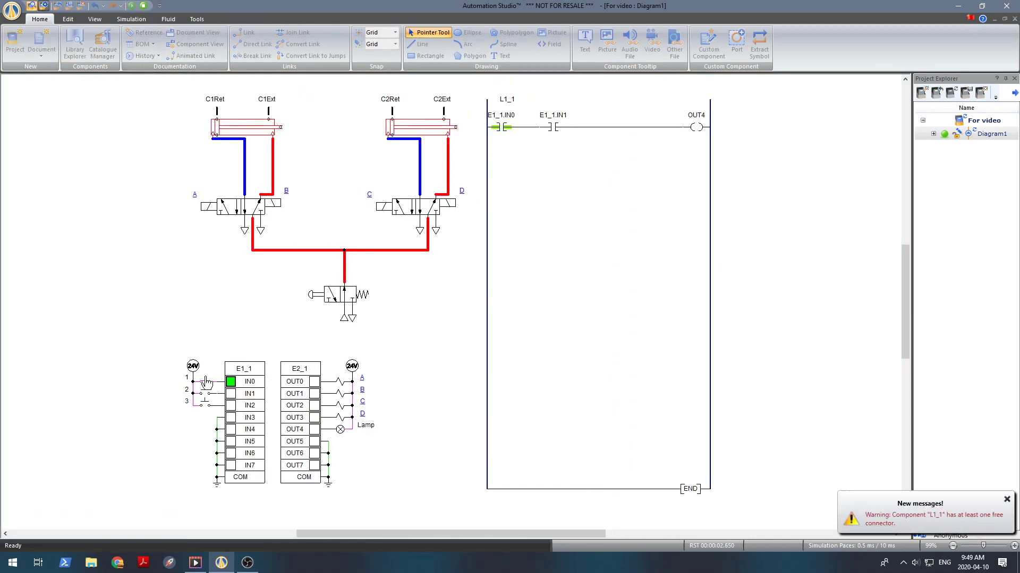
{"action": "left_click", "coordinate": [204, 393]}
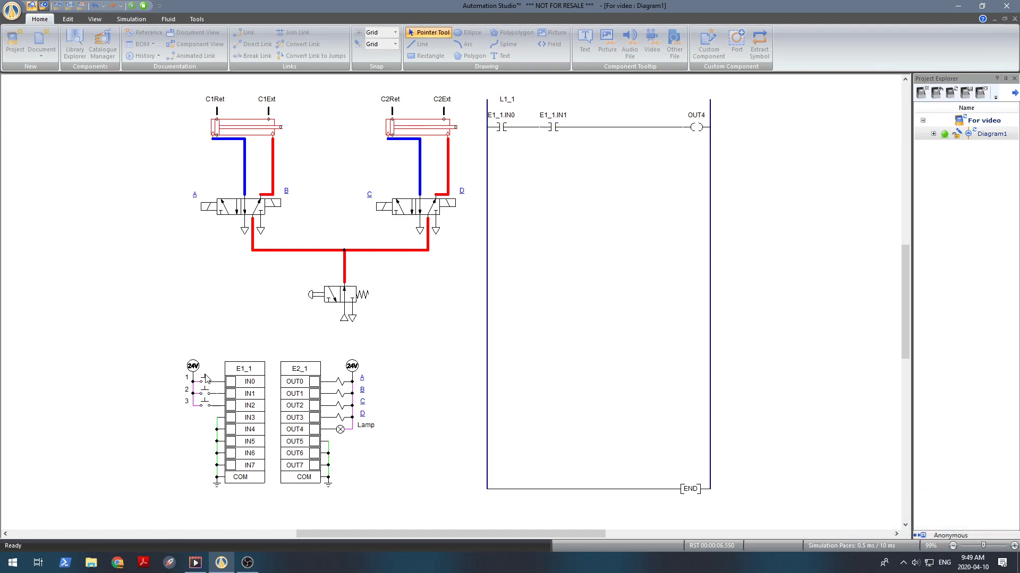
{"action": "left_click", "coordinate": [206, 383]}
{"action": "left_click", "coordinate": [202, 382]}
{"action": "left_click", "coordinate": [205, 394]}
{"action": "left_click", "coordinate": [203, 393]}
{"action": "left_click", "coordinate": [204, 395]}
{"action": "left_click", "coordinate": [204, 396]}
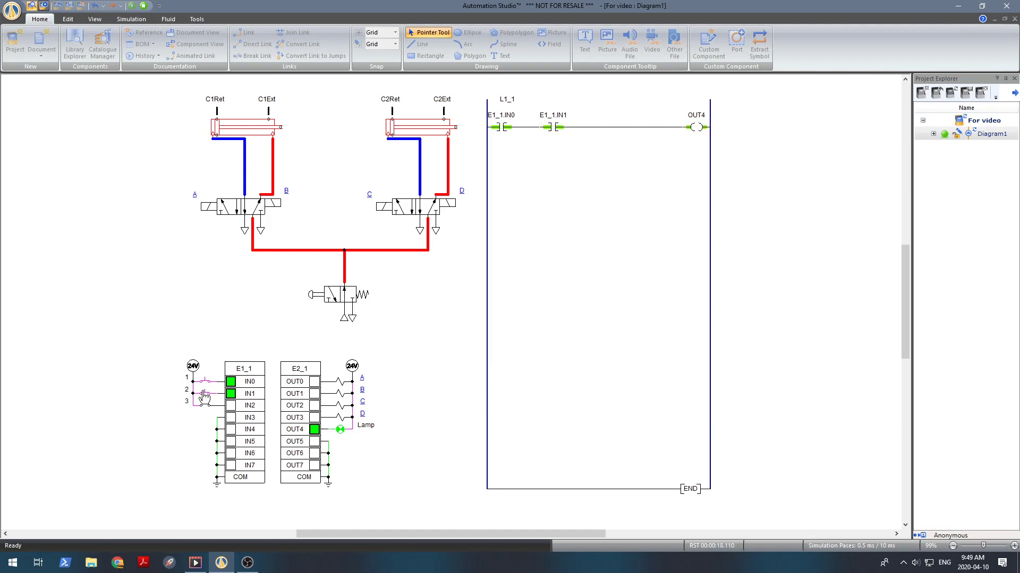
{"action": "left_click", "coordinate": [204, 396]}
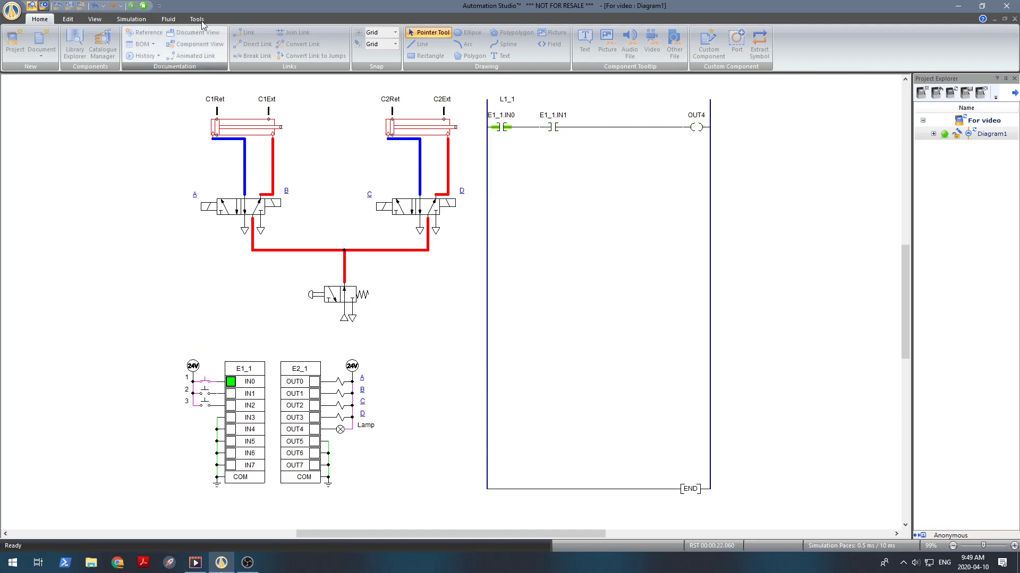
{"action": "left_click", "coordinate": [144, 7]}
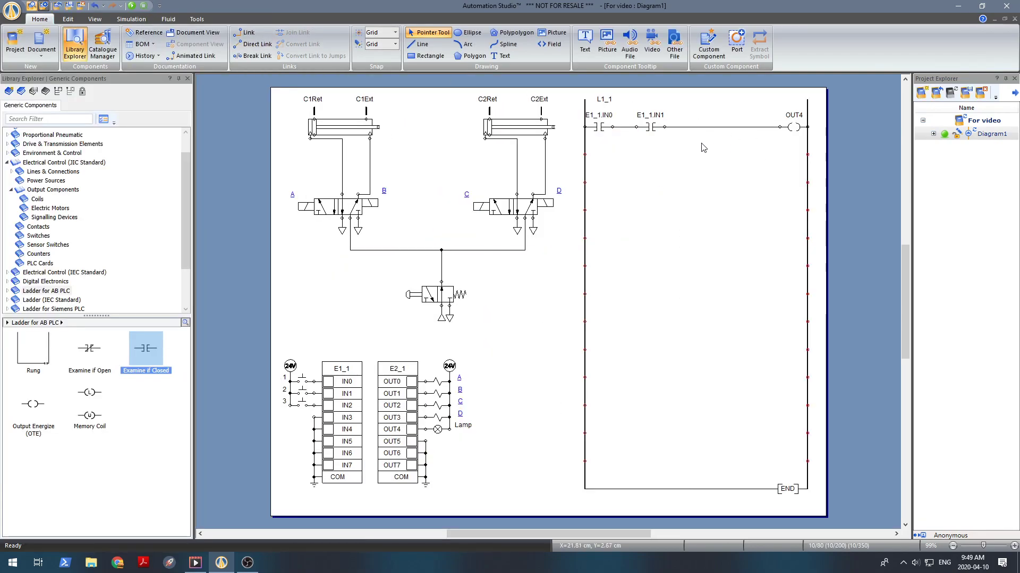
Step: Delete the two series wires around the IN1 contact on the first rung
{"action": "left_click", "coordinate": [619, 126]}
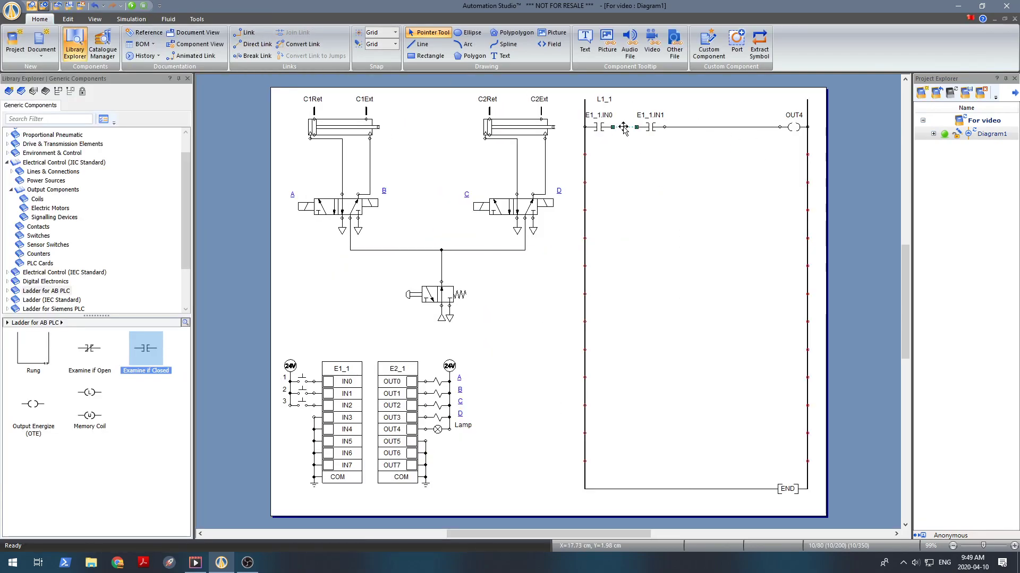
{"action": "key", "text": "Delete"}
{"action": "left_click", "coordinate": [693, 126]}
{"action": "key", "text": "Delete"}
Step: Move the IN1 contact onto a branch below IN0 and wire it in parallel with IN0 to the OUT4 coil
{"action": "left_click", "coordinate": [651, 128]}
{"action": "mouse_move", "coordinate": [651, 127]}
{"action": "left_mouse_down"}
{"action": "mouse_move", "coordinate": [635, 155]}
{"action": "mouse_move", "coordinate": [601, 158]}
{"action": "mouse_move", "coordinate": [616, 127]}
{"action": "mouse_move", "coordinate": [779, 127]}
{"action": "left_mouse_up"}
{"action": "left_click", "coordinate": [676, 154]}
{"action": "mouse_move", "coordinate": [613, 155]}
{"action": "left_mouse_down"}
{"action": "mouse_move", "coordinate": [640, 155]}
{"action": "mouse_move", "coordinate": [653, 127]}
{"action": "left_mouse_up"}
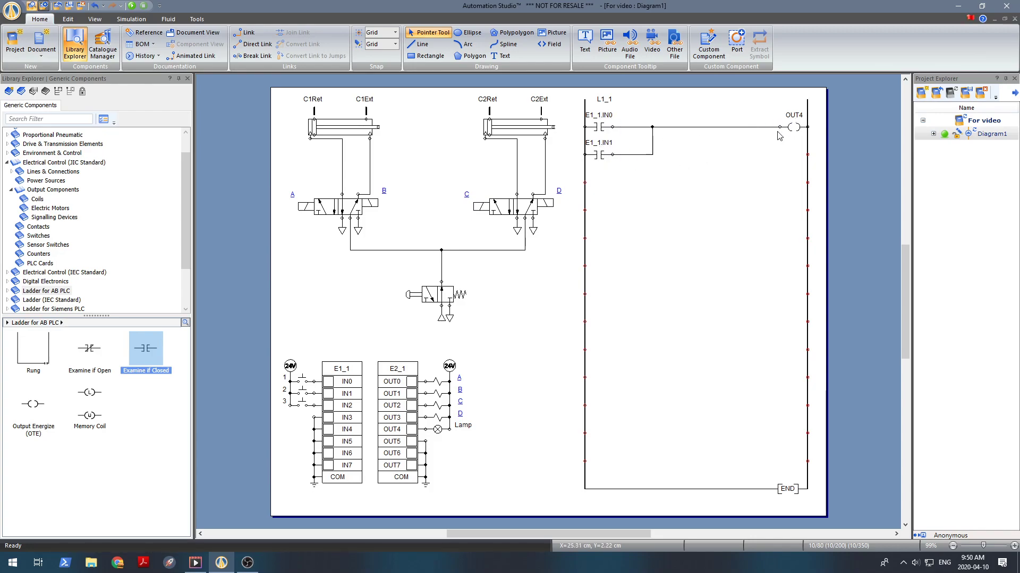
Step: Run the simulation, operate pushbuttons 1 and 2 to test the parallel branch, and stop the simulation
{"action": "left_click", "coordinate": [132, 9]}
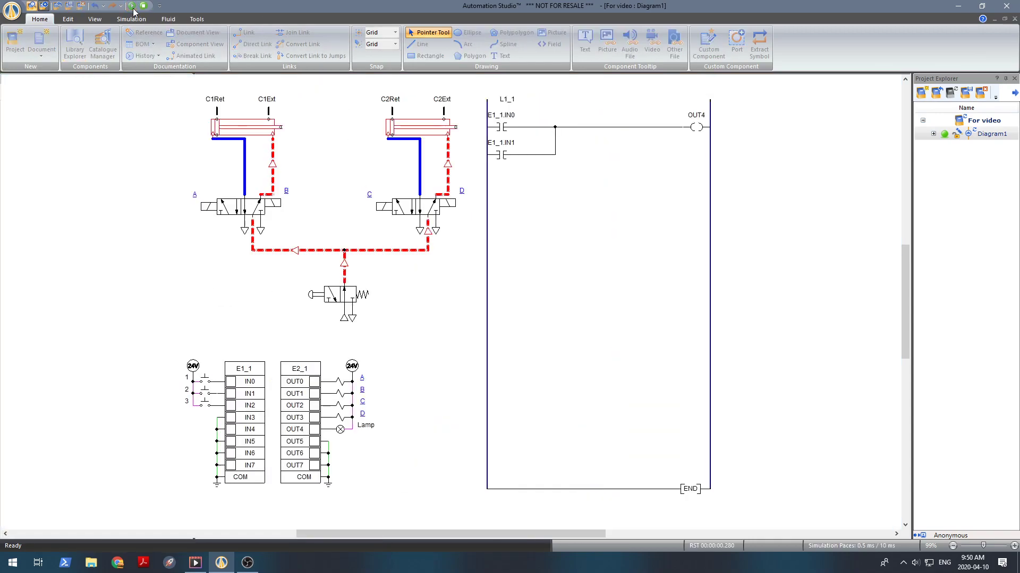
{"action": "left_click", "coordinate": [206, 381]}
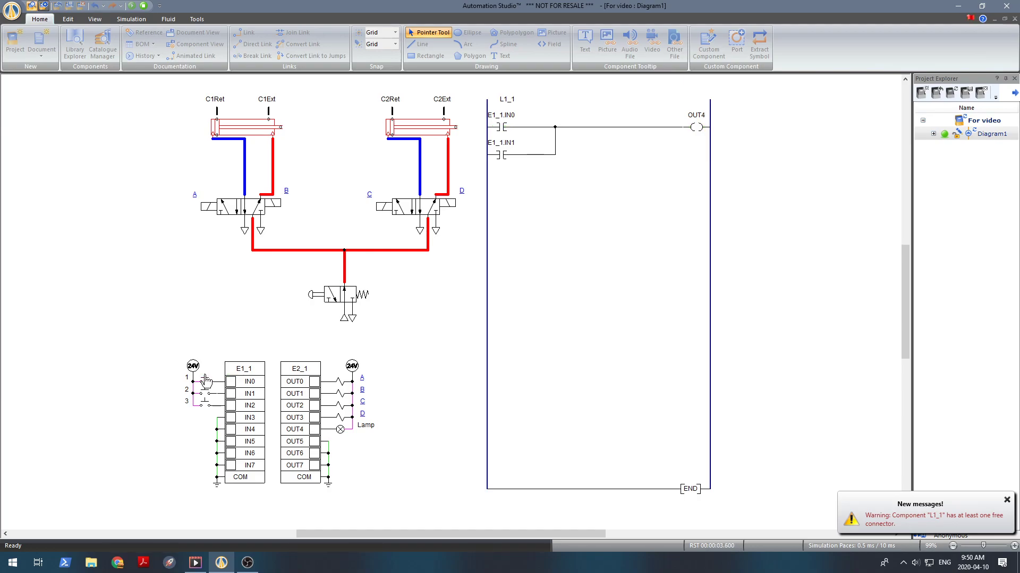
{"action": "left_click", "coordinate": [205, 394]}
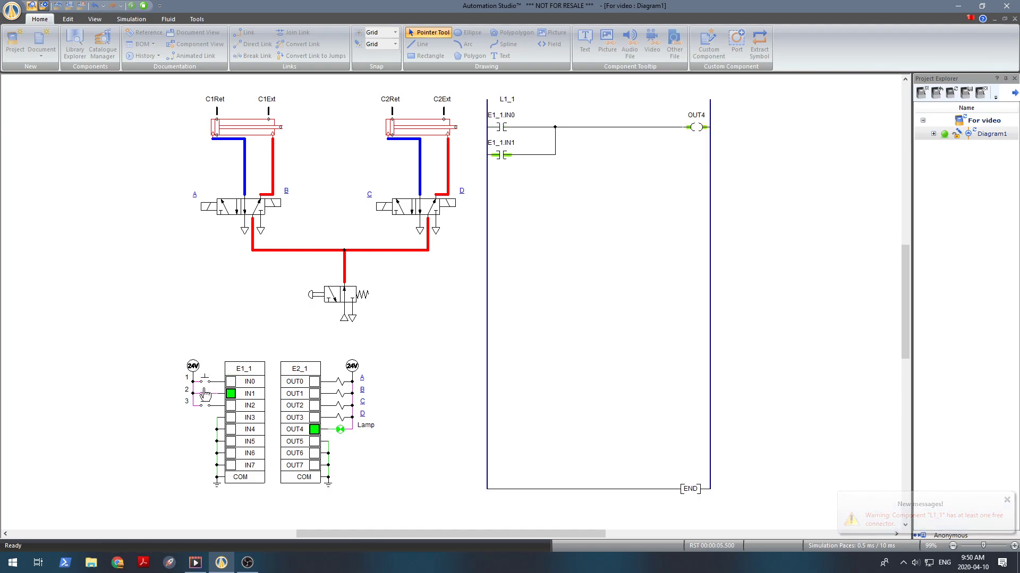
{"action": "left_click", "coordinate": [205, 394]}
{"action": "left_click", "coordinate": [206, 382]}
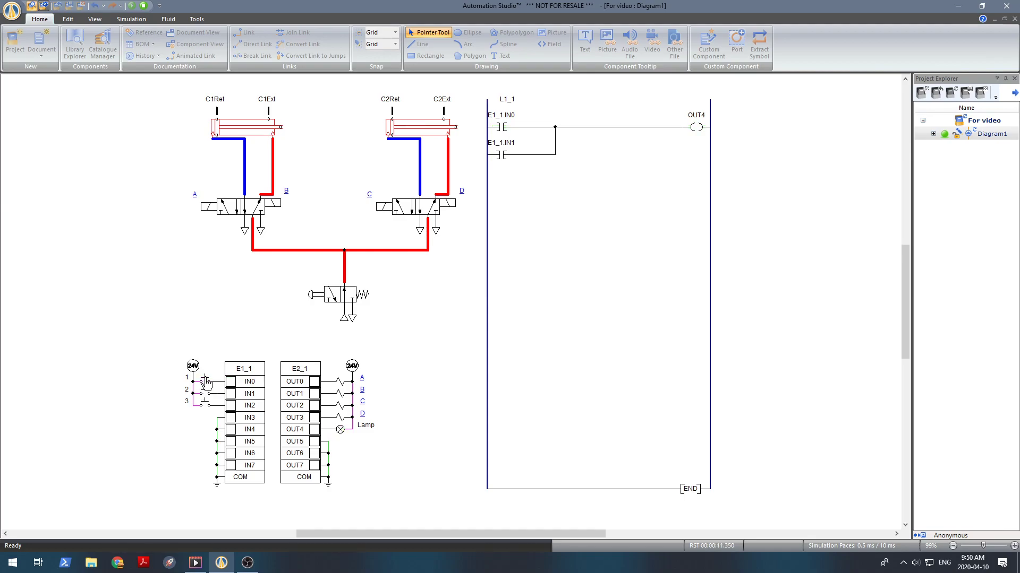
{"action": "left_click", "coordinate": [144, 6]}
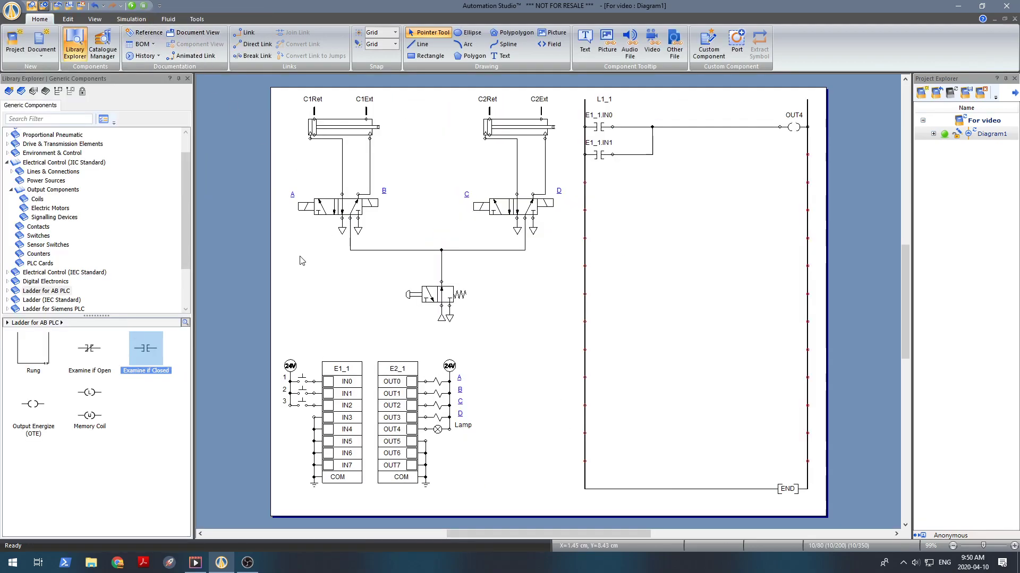
Step: Delete the parallel branch wires and the IN1 contact, leaving only IN0 and the OUT4 coil on the rung
{"action": "left_click", "coordinate": [652, 142]}
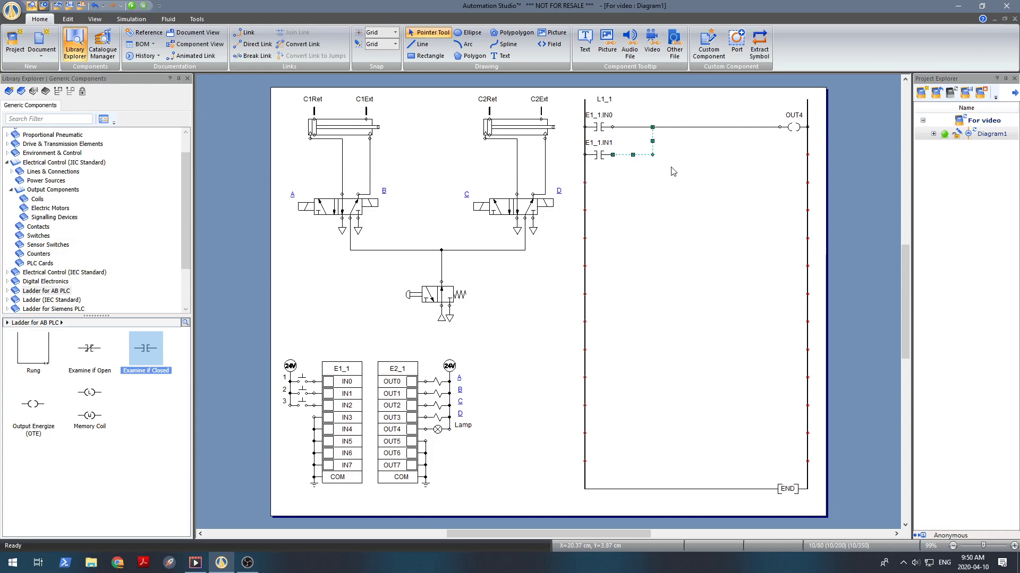
{"action": "left_click", "coordinate": [687, 155]}
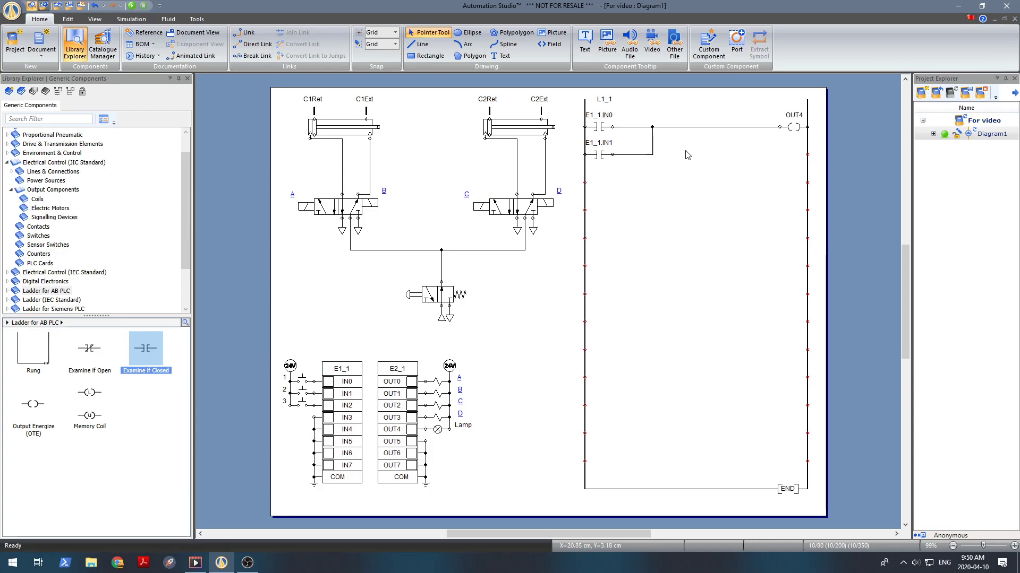
{"action": "left_click", "coordinate": [652, 142]}
{"action": "key", "text": "Delete"}
{"action": "left_click", "coordinate": [653, 128]}
{"action": "key", "text": "Delete"}
{"action": "left_click", "coordinate": [601, 153]}
{"action": "key", "text": "Delete"}
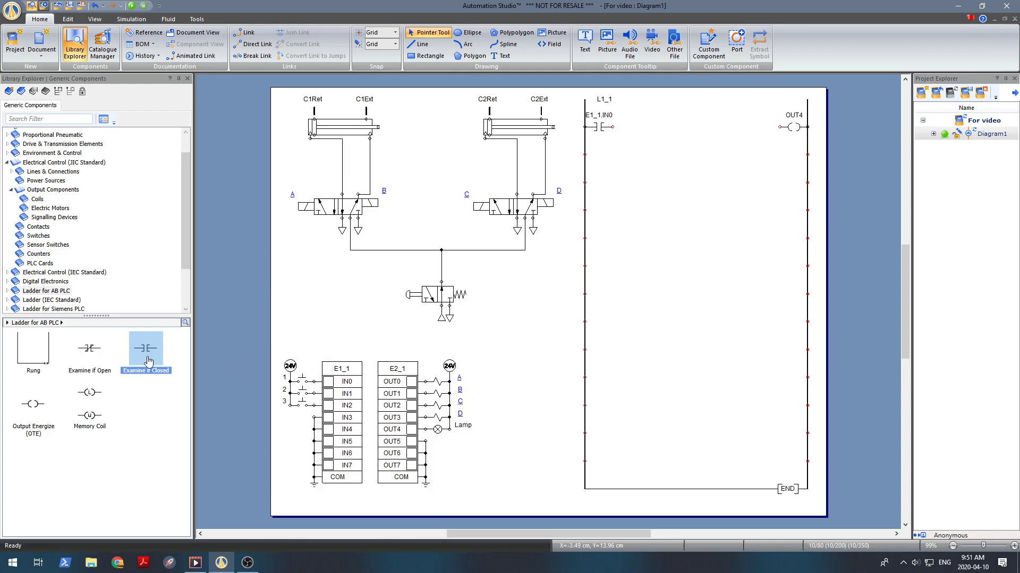
Step: Place an Examine if Open (XIO) contact on the first rung between the IN0 contact and the OUT4 coil
{"action": "left_click", "coordinate": [97, 356]}
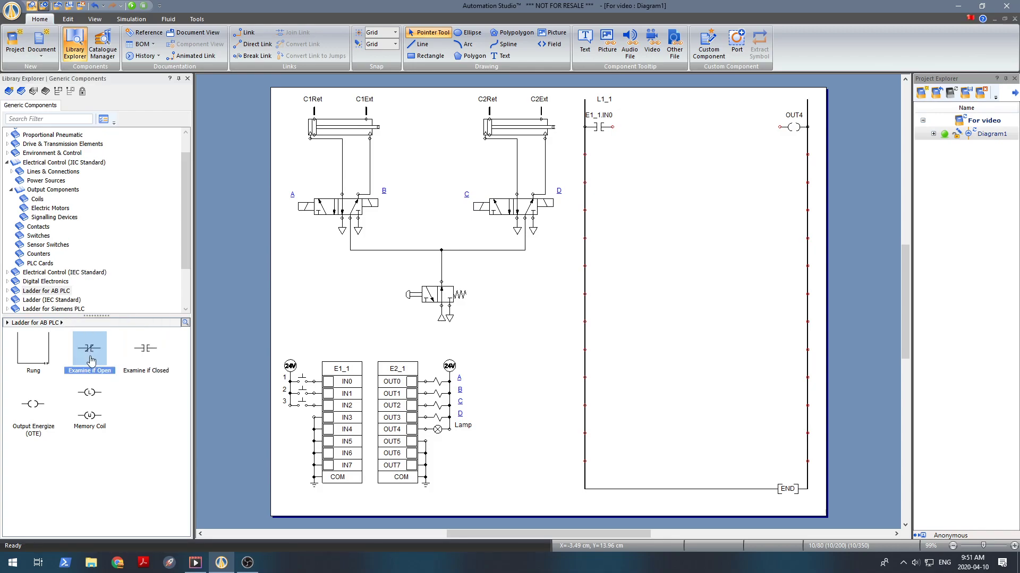
{"action": "mouse_move", "coordinate": [95, 351]}
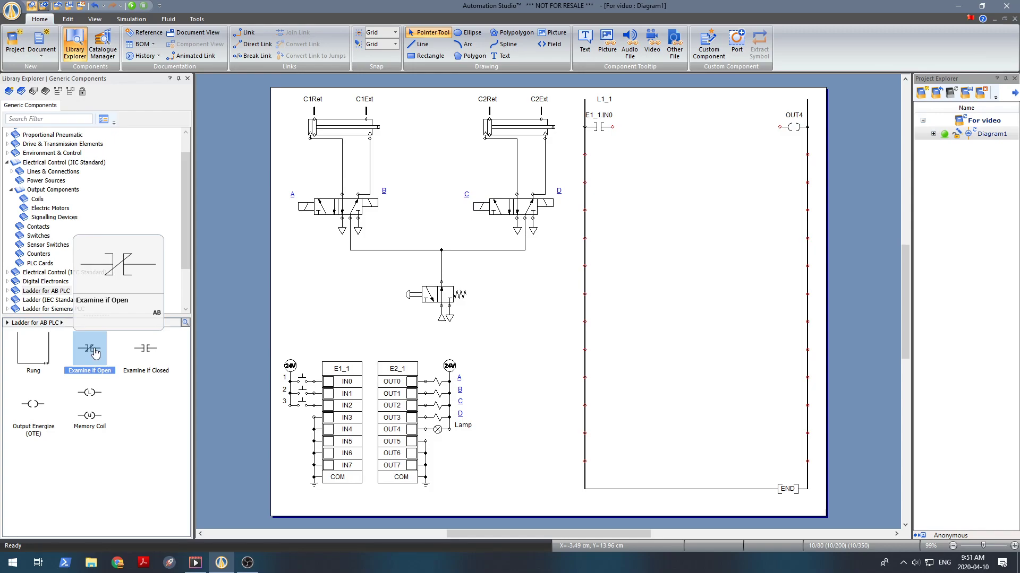
{"action": "left_click_drag", "start_coordinate": [95, 351], "coordinate": [649, 128]}
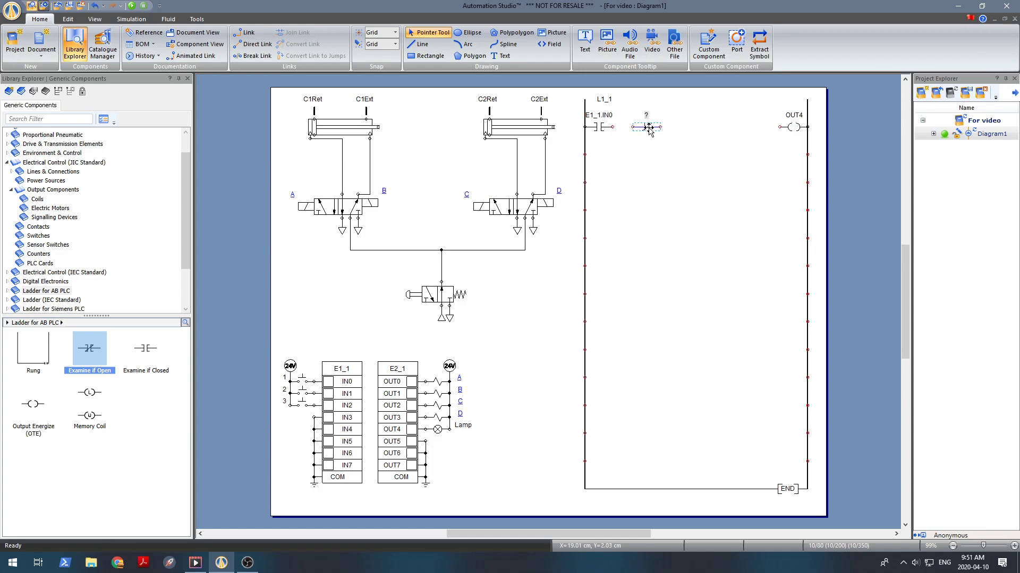
Step: Assign the Examine if Open contact to variable IN2 and wire IN0, IN2 and OUT4 in series
{"action": "double_click", "coordinate": [649, 128]}
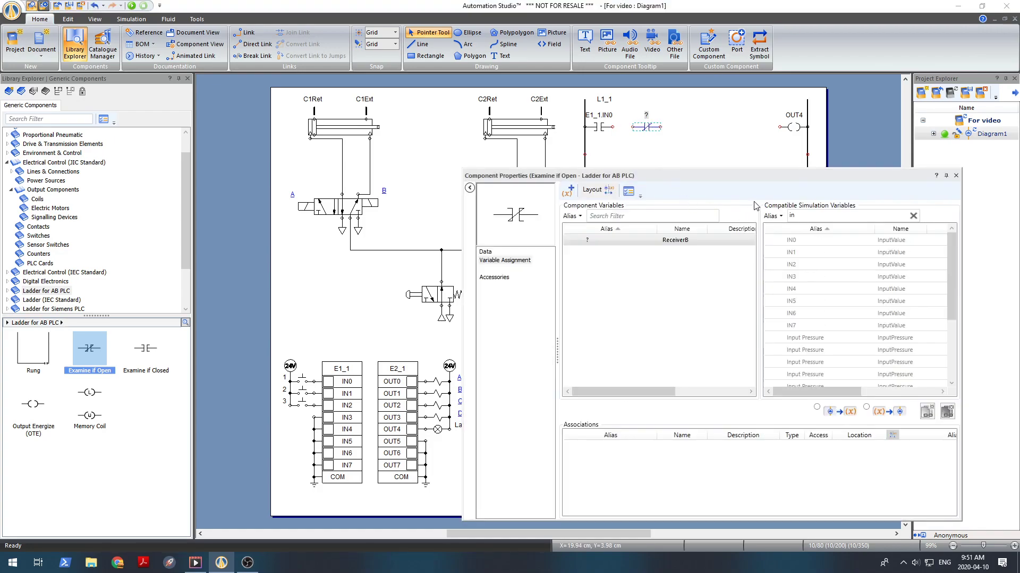
{"action": "left_click_drag", "start_coordinate": [725, 171], "coordinate": [696, 142]}
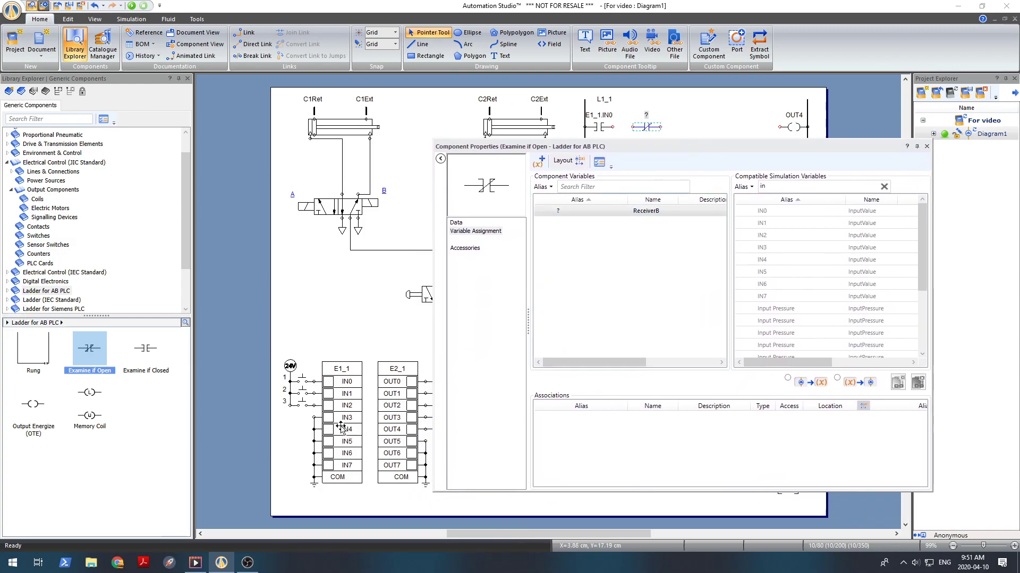
{"action": "left_click", "coordinate": [779, 235]}
{"action": "double_click", "coordinate": [780, 235]}
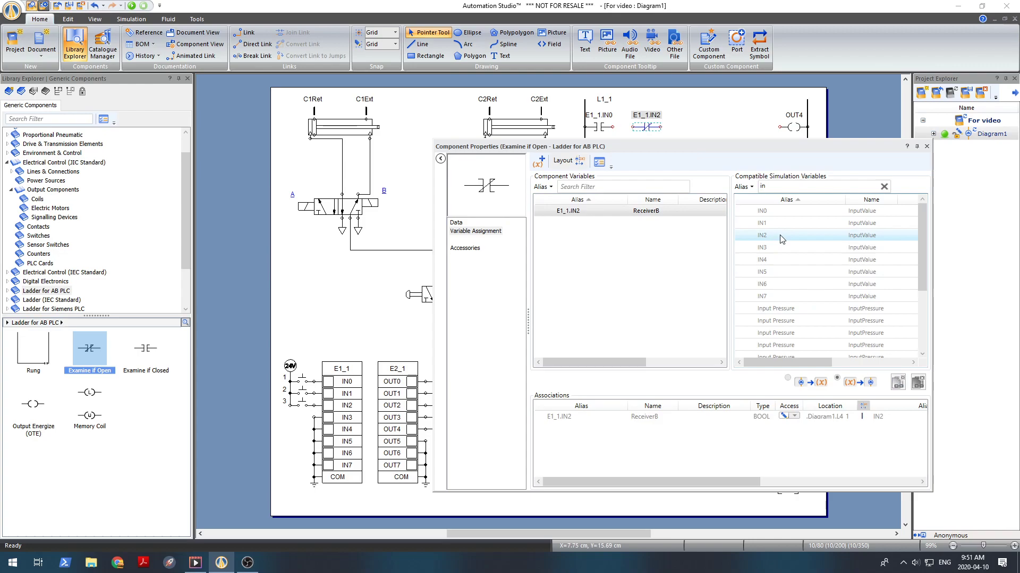
{"action": "left_click", "coordinate": [926, 146]}
{"action": "left_click", "coordinate": [648, 153]}
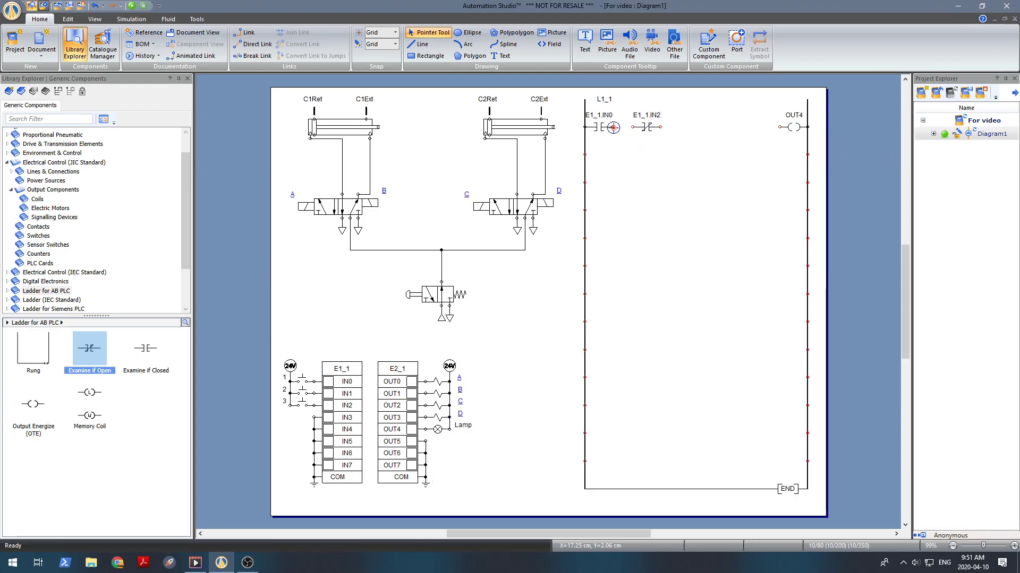
{"action": "left_click_drag", "start_coordinate": [613, 127], "coordinate": [779, 128]}
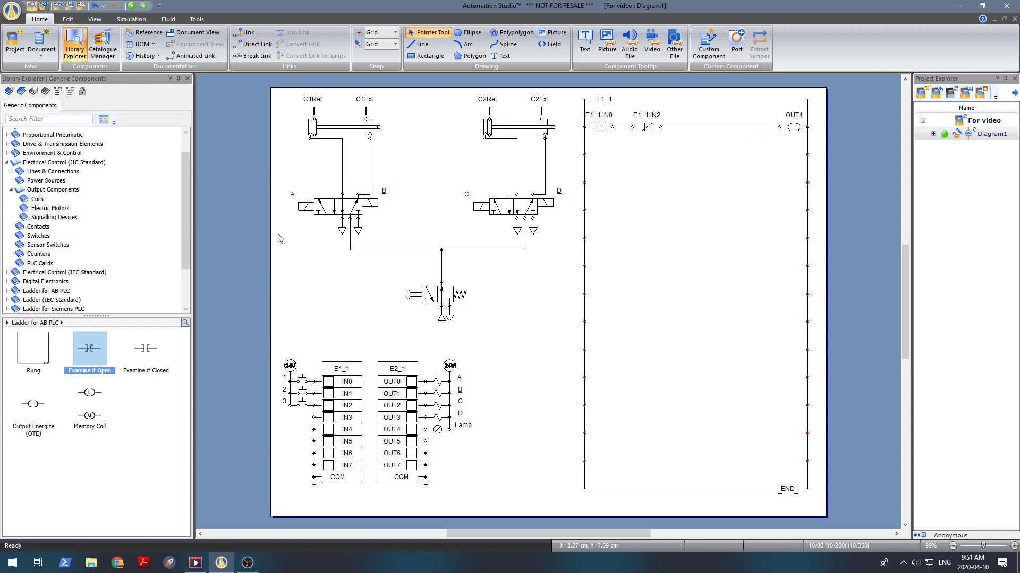
Step: Run the simulation and operate pushbuttons 1 and 3 repeatedly to test the Examine if Open contact
{"action": "left_click", "coordinate": [130, 8]}
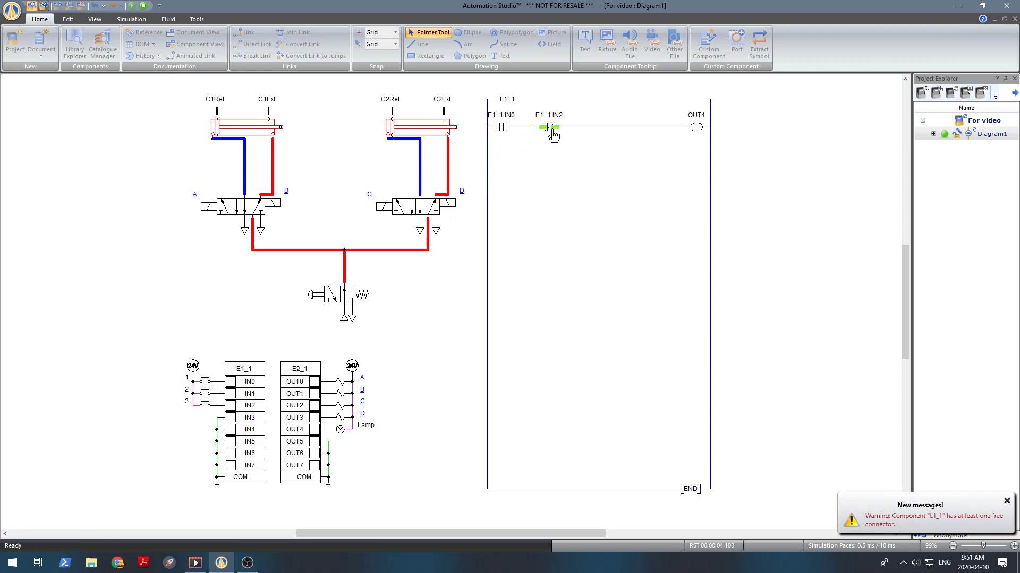
{"action": "left_click", "coordinate": [204, 382]}
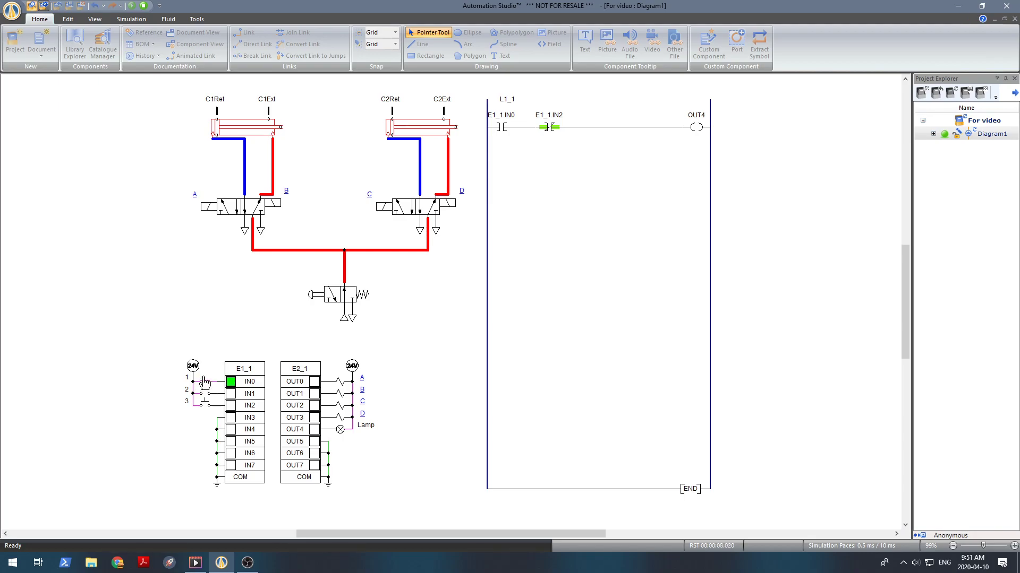
{"action": "left_click", "coordinate": [204, 381]}
{"action": "left_click", "coordinate": [204, 382]}
{"action": "left_click", "coordinate": [204, 381]}
{"action": "left_click", "coordinate": [206, 409]}
{"action": "left_click", "coordinate": [207, 383]}
{"action": "left_click", "coordinate": [207, 383]}
{"action": "left_click", "coordinate": [206, 383]}
{"action": "left_click", "coordinate": [207, 382]}
{"action": "left_click", "coordinate": [207, 383]}
{"action": "left_click", "coordinate": [207, 383]}
{"action": "left_click", "coordinate": [206, 382]}
{"action": "left_click", "coordinate": [207, 383]}
{"action": "left_click", "coordinate": [206, 383]}
{"action": "left_click", "coordinate": [207, 383]}
{"action": "left_click", "coordinate": [204, 406]}
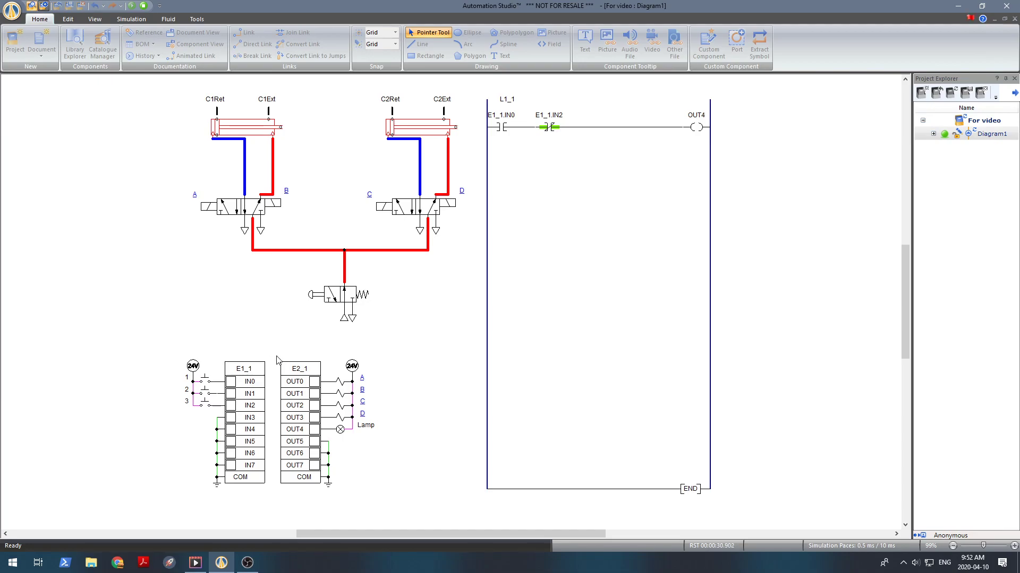